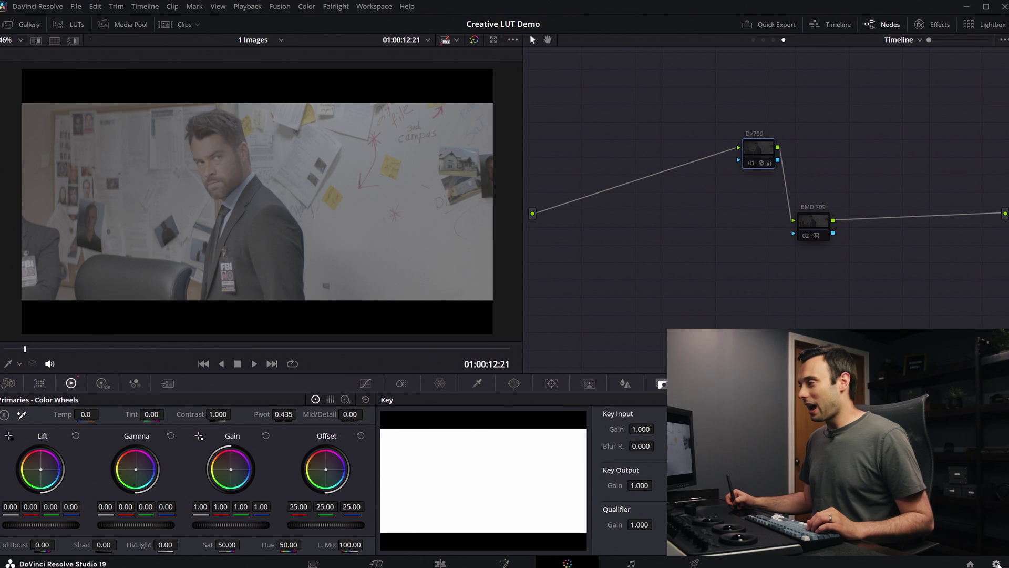
Set color science to DaVinci YRGB Color Managed, with HDR DaVinci Wide Gamut Intermediate processing and Rec.709 Gamma 2.4 output
{"action": "left_click", "coordinate": [996, 564]}
{"action": "left_click_drag", "start_coordinate": [361, 109], "coordinate": [545, 71]}
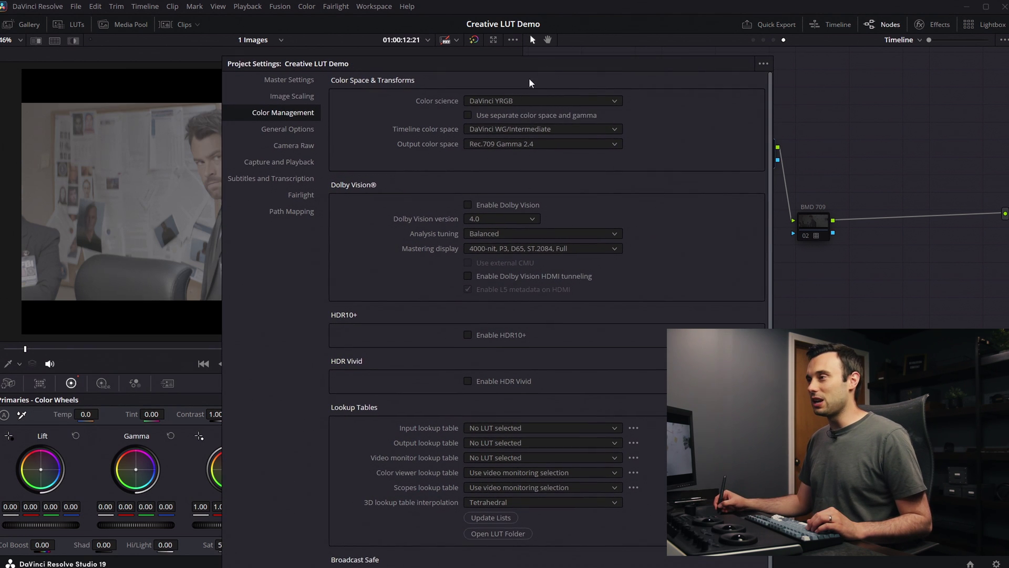
{"action": "left_click", "coordinate": [514, 102]}
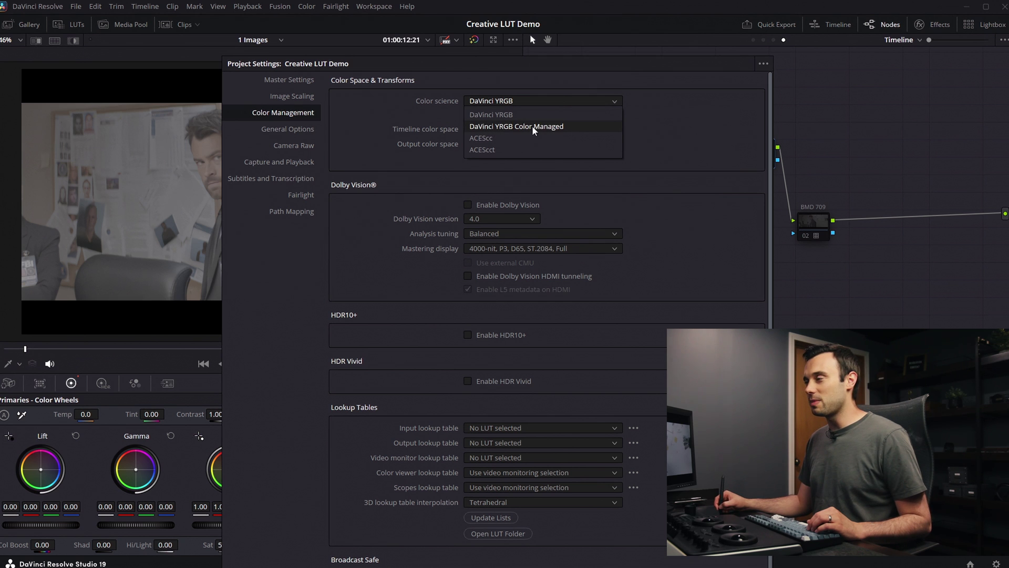
{"action": "left_click", "coordinate": [534, 129]}
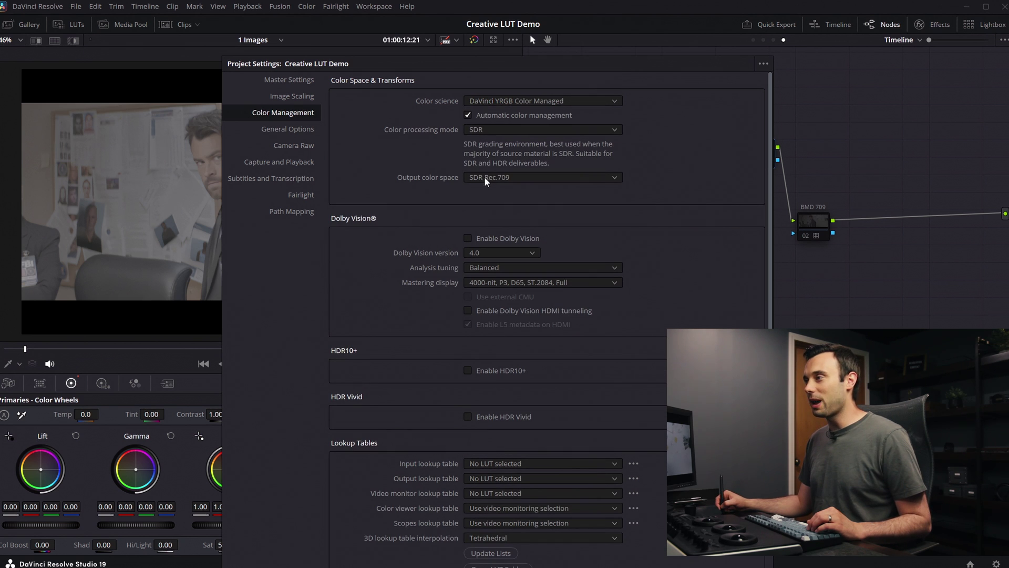
{"action": "left_click", "coordinate": [504, 117]}
{"action": "left_click", "coordinate": [508, 131]}
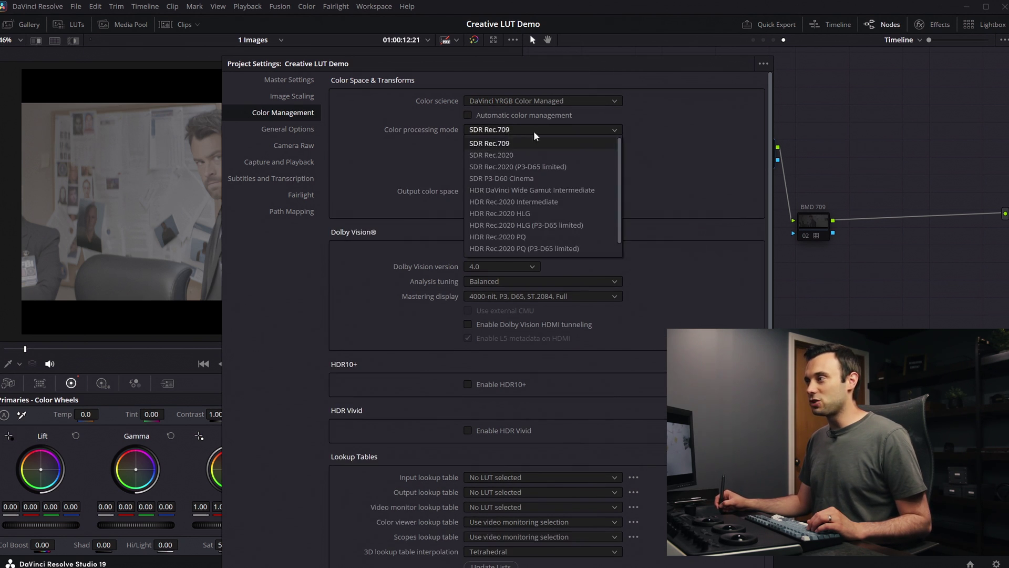
{"action": "left_click", "coordinate": [557, 192]}
{"action": "left_click", "coordinate": [546, 193]}
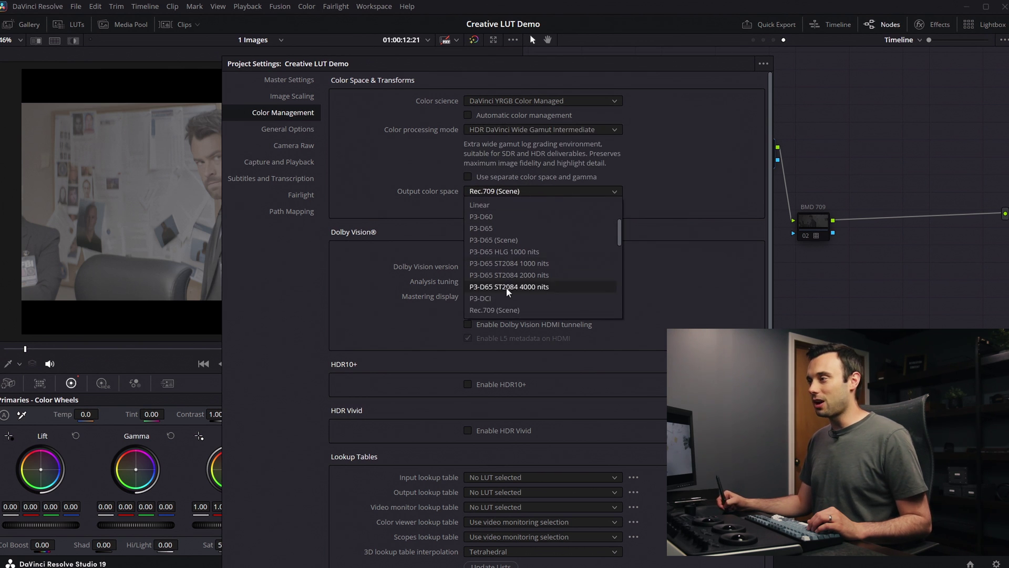
{"action": "scroll", "coordinate": [515, 302], "scroll_direction": "down", "scroll_amount": 2}
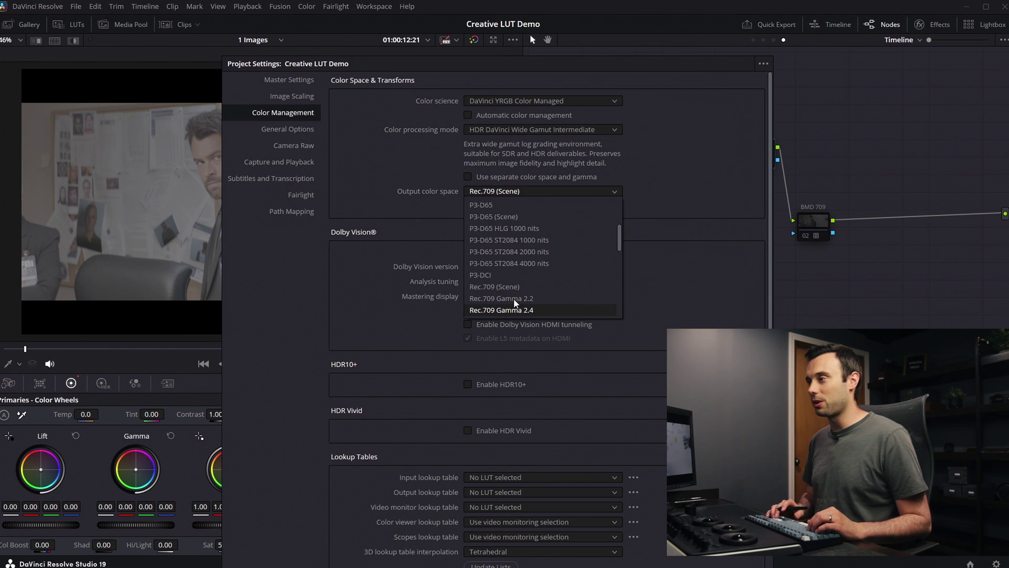
{"action": "left_click", "coordinate": [515, 303]}
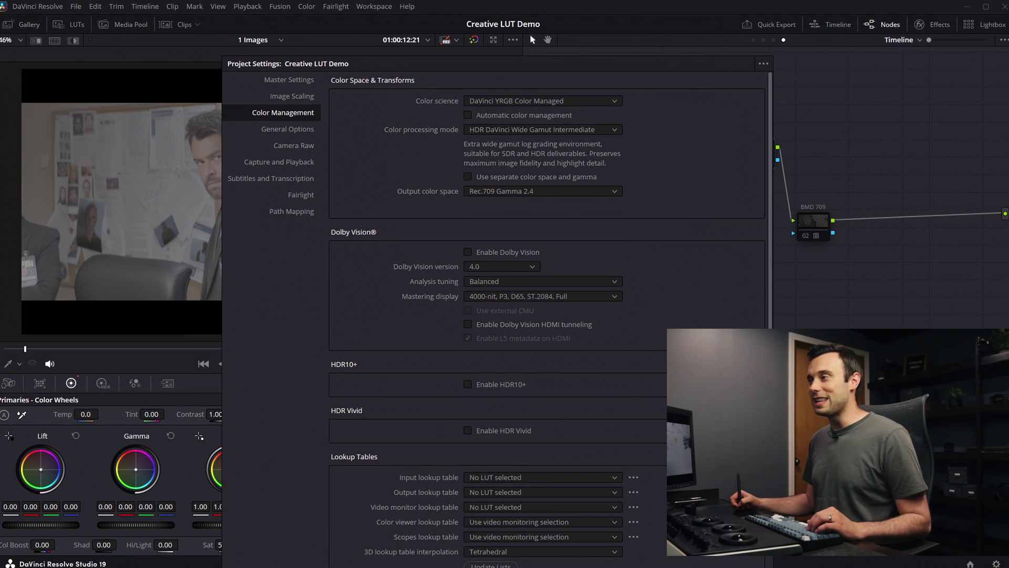
{"action": "key", "text": "Return"}
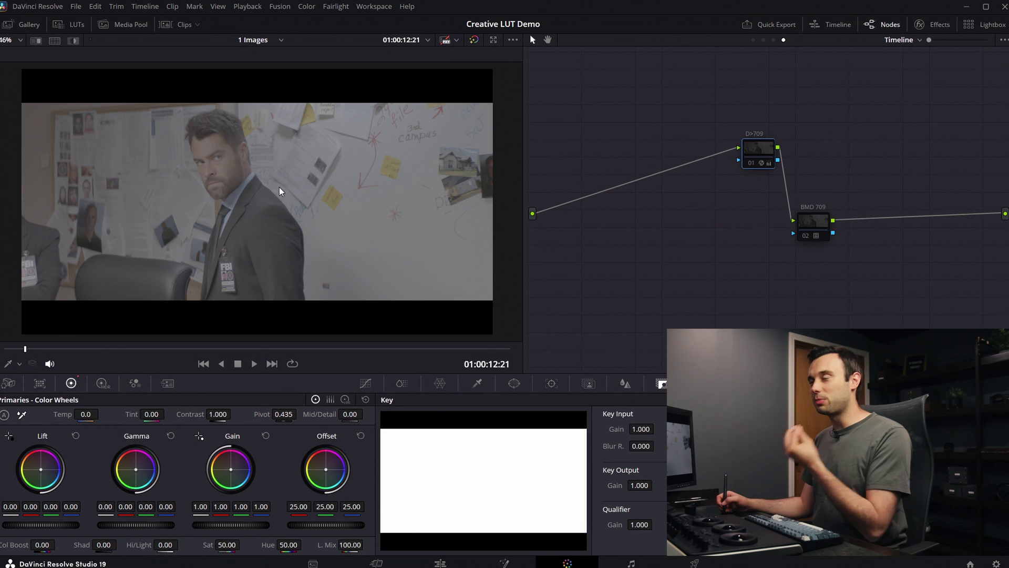
Enable the BMD 709 node, move it right, and insert a new node 02 before it
{"action": "left_click", "coordinate": [813, 230]}
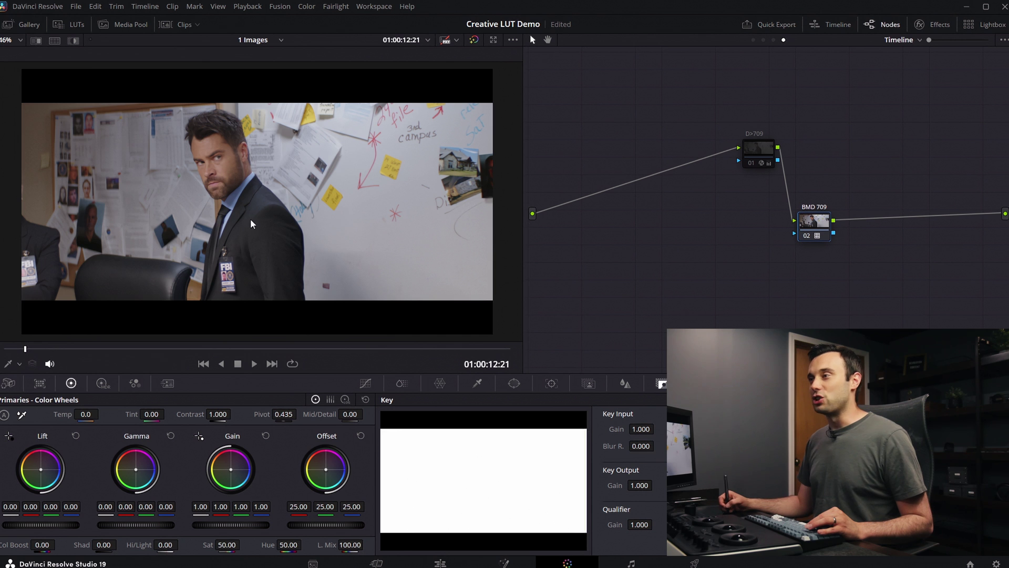
{"action": "left_click_drag", "start_coordinate": [798, 234], "coordinate": [799, 235]}
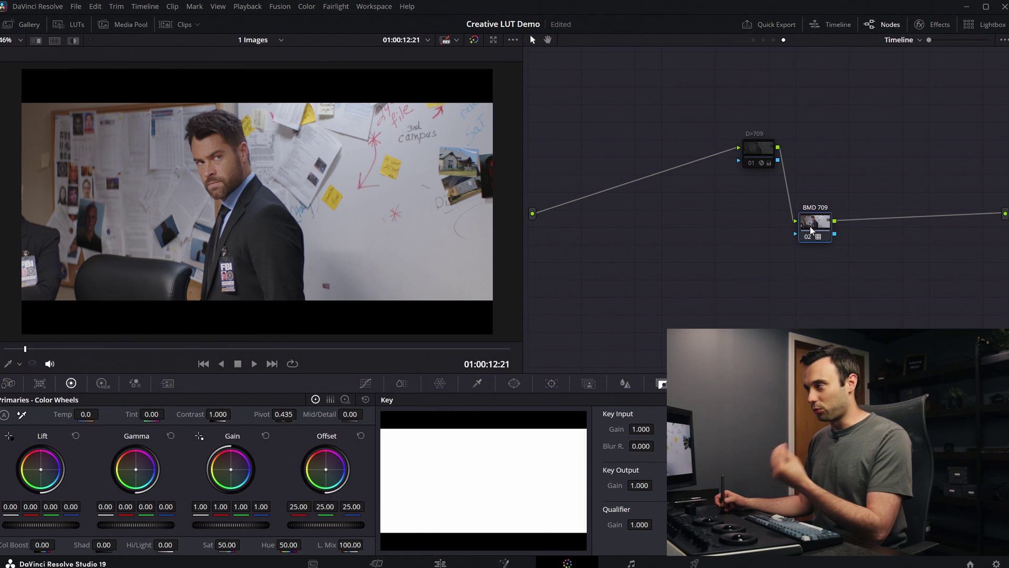
{"action": "left_click_drag", "start_coordinate": [819, 231], "coordinate": [837, 225]}
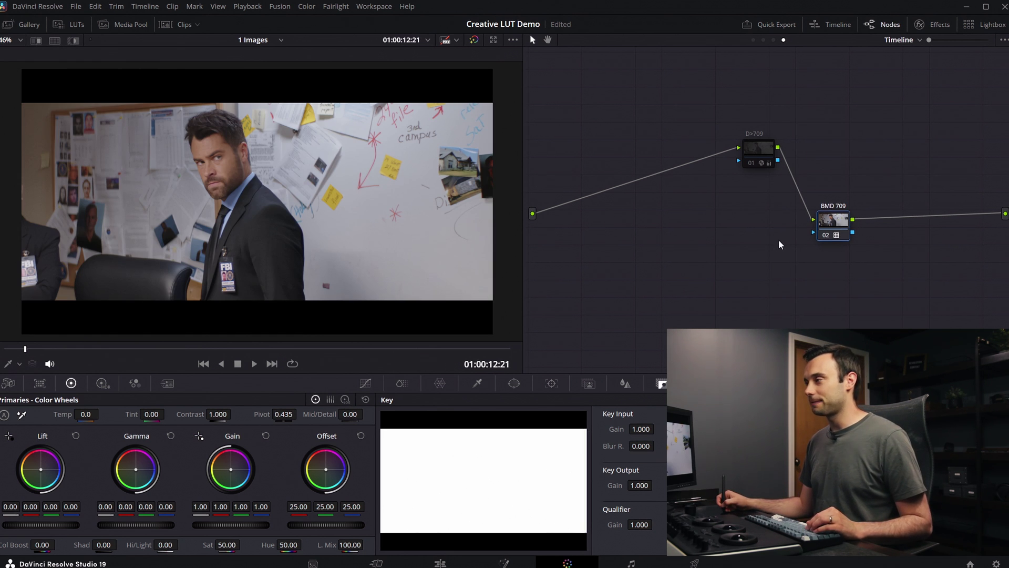
{"action": "key", "text": "shift+s"}
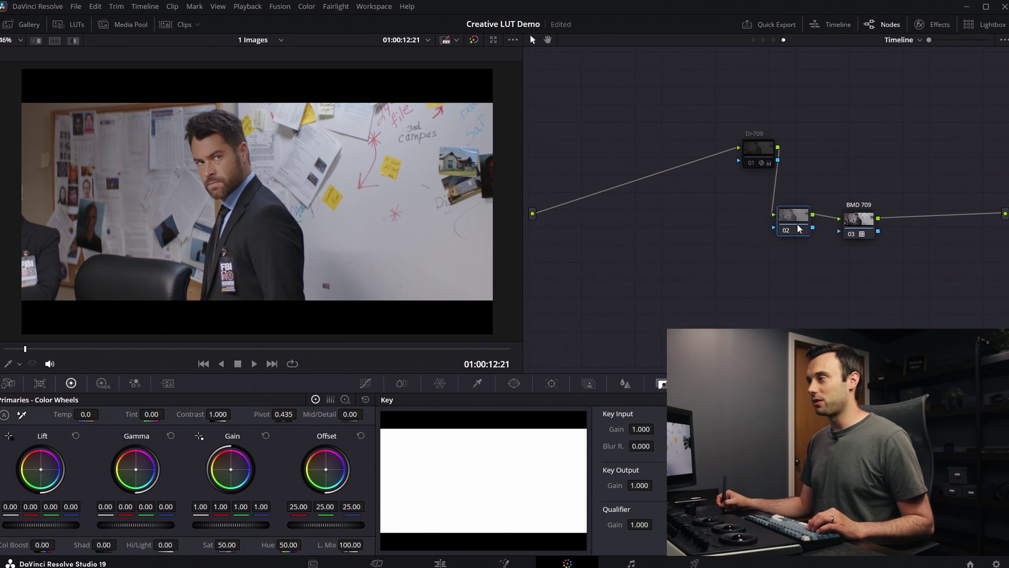
{"action": "left_click_drag", "start_coordinate": [799, 228], "coordinate": [804, 229]}
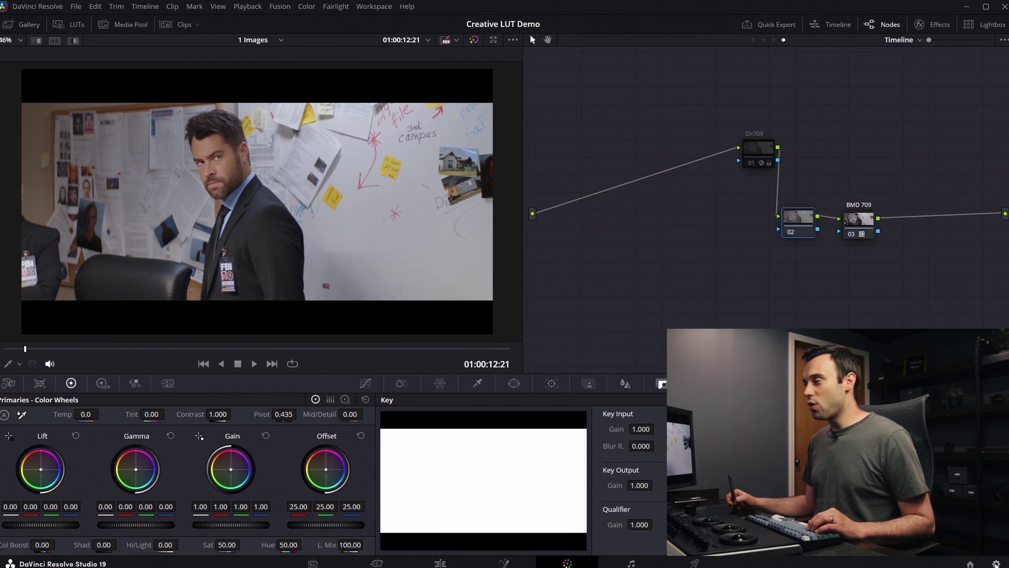
{"action": "left_click", "coordinate": [997, 563]}
Keep DaVinci YRGB color science and set the timeline color space to Blackmagic Design Film Gen 5
{"action": "left_click_drag", "start_coordinate": [417, 102], "coordinate": [641, 89]}
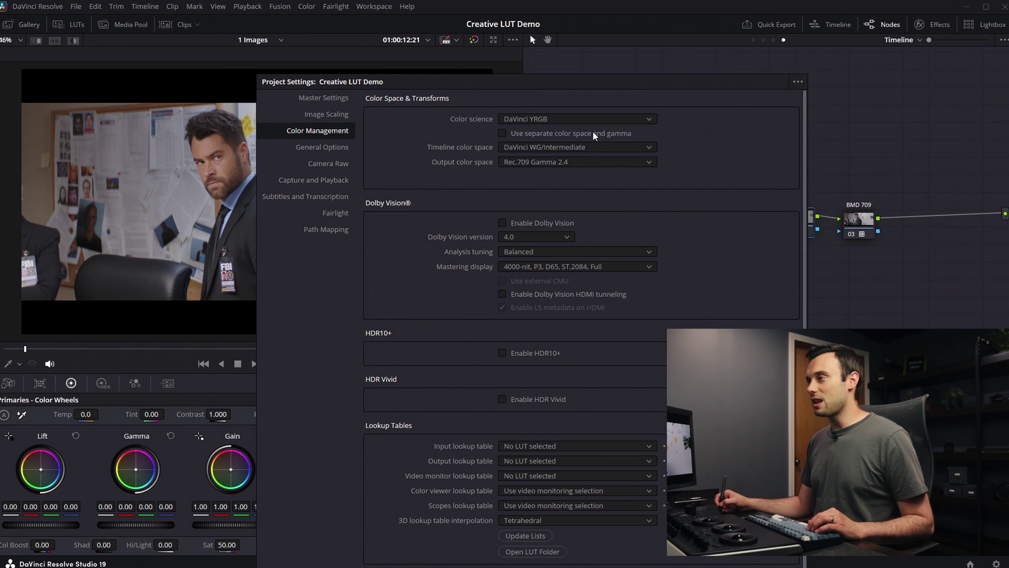
{"action": "left_click", "coordinate": [539, 122]}
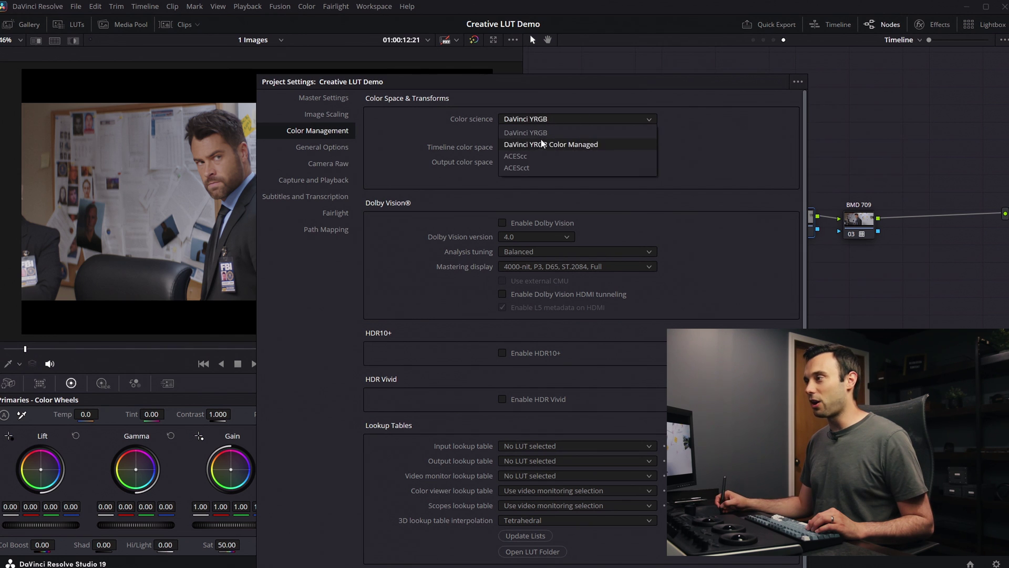
{"action": "left_click", "coordinate": [542, 134]}
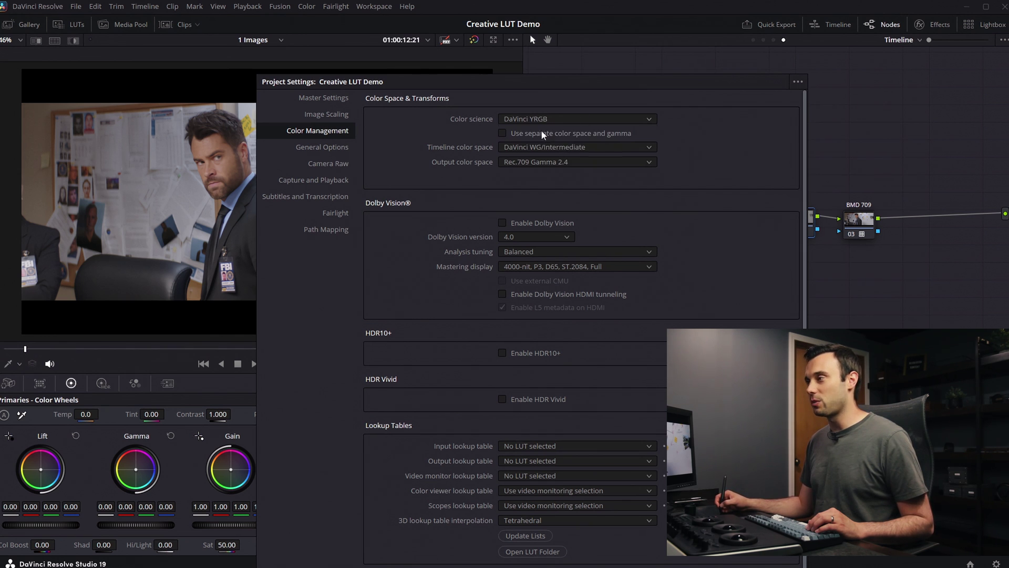
{"action": "left_click_drag", "start_coordinate": [606, 95], "coordinate": [500, 77]}
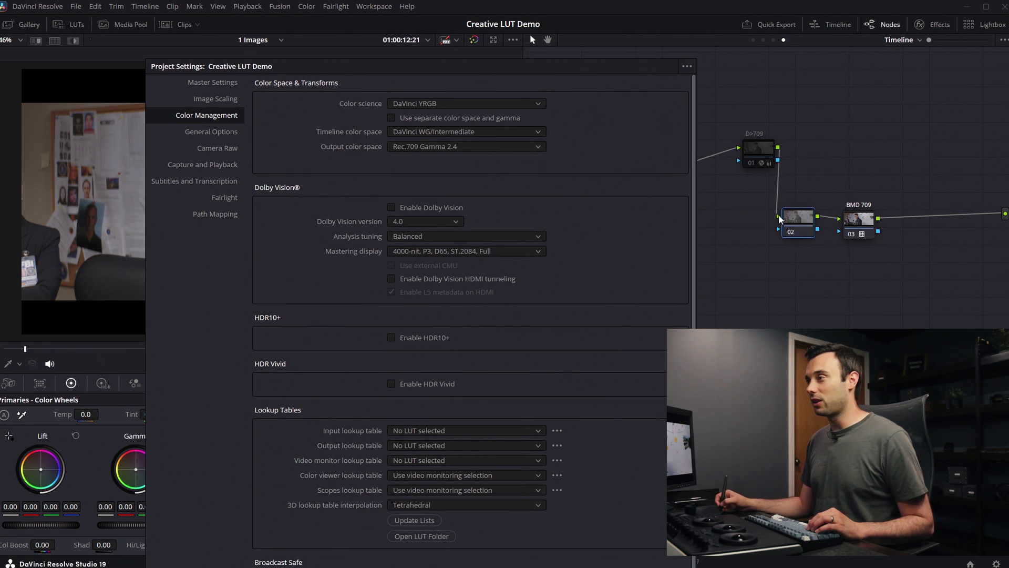
{"action": "left_click_drag", "start_coordinate": [525, 66], "coordinate": [585, 71]}
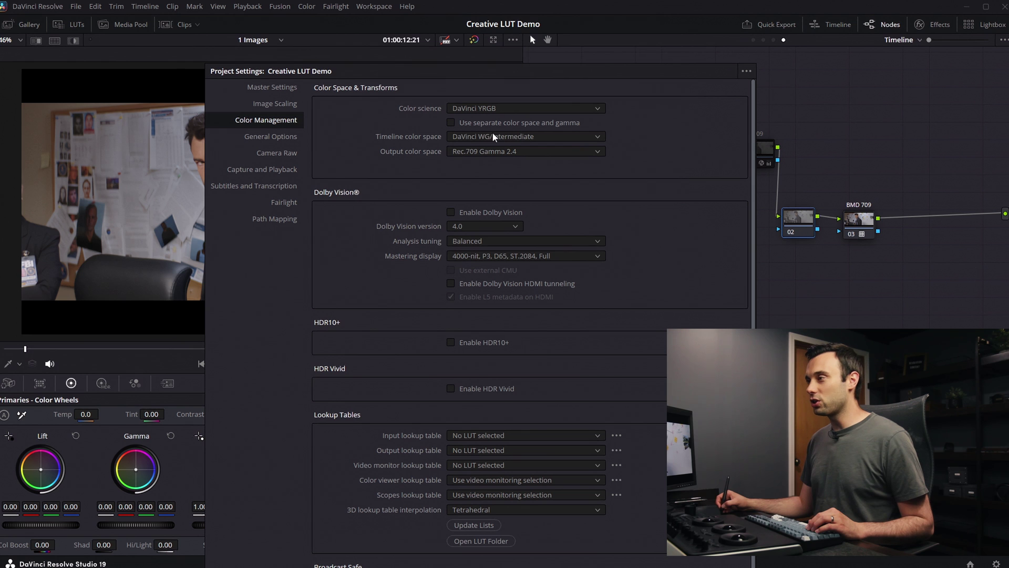
{"action": "left_click", "coordinate": [545, 138]}
{"action": "left_click_drag", "start_coordinate": [603, 181], "coordinate": [603, 167]}
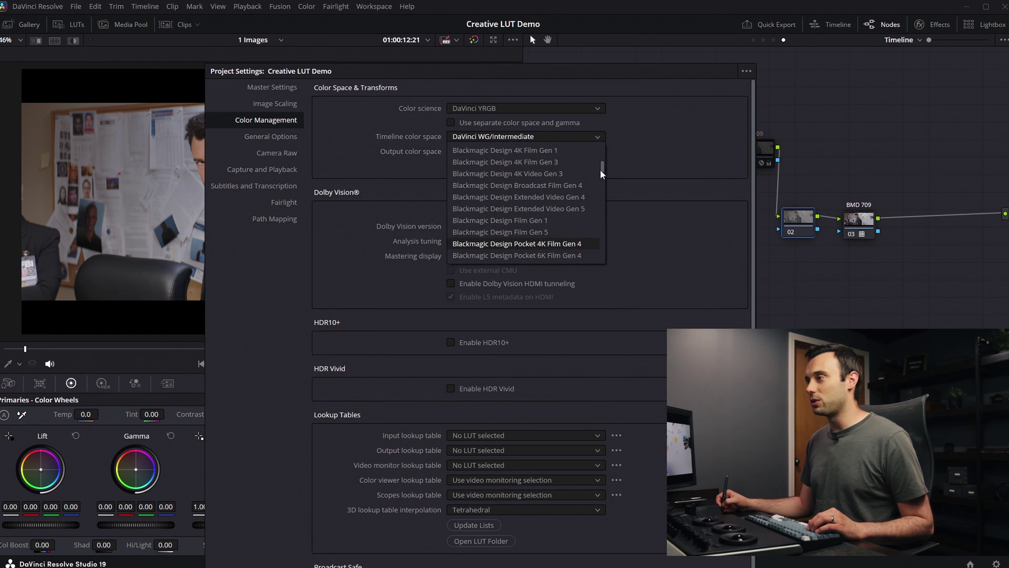
{"action": "left_click", "coordinate": [507, 231]}
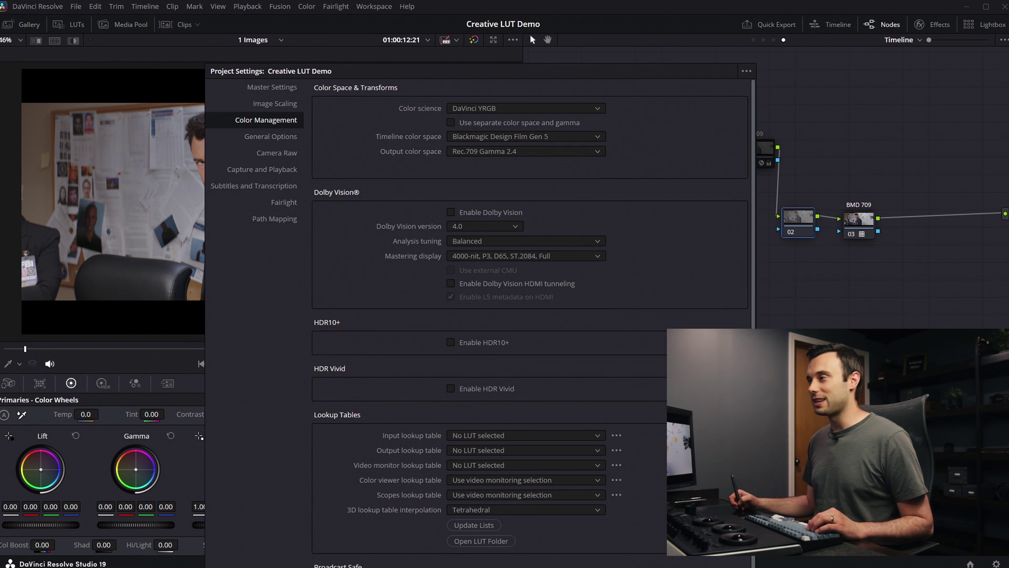
{"action": "key", "text": "Return"}
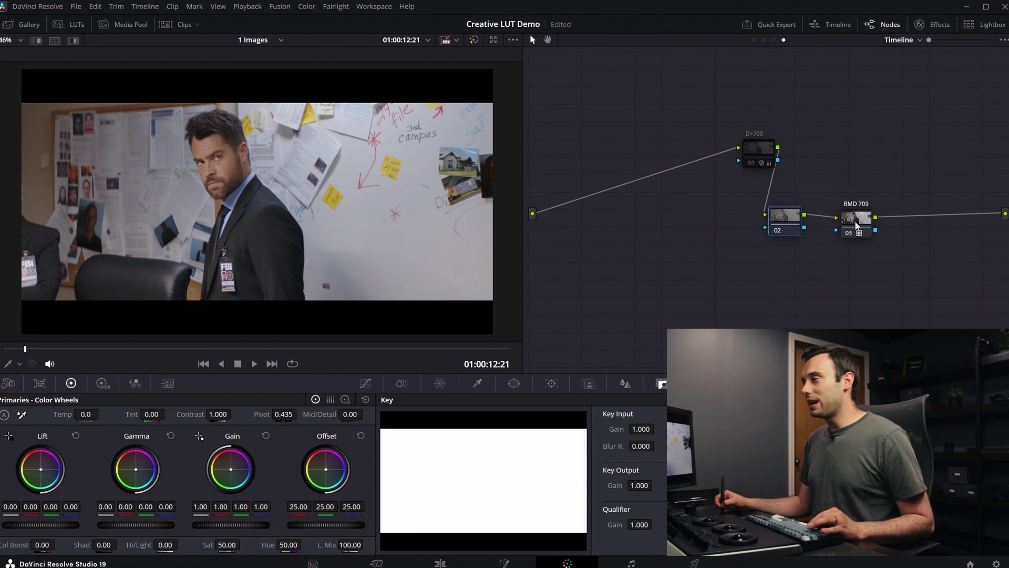
Disable the BMD 709 node and add a new serial node 04 after it
{"action": "left_click_drag", "start_coordinate": [862, 223], "coordinate": [856, 221]}
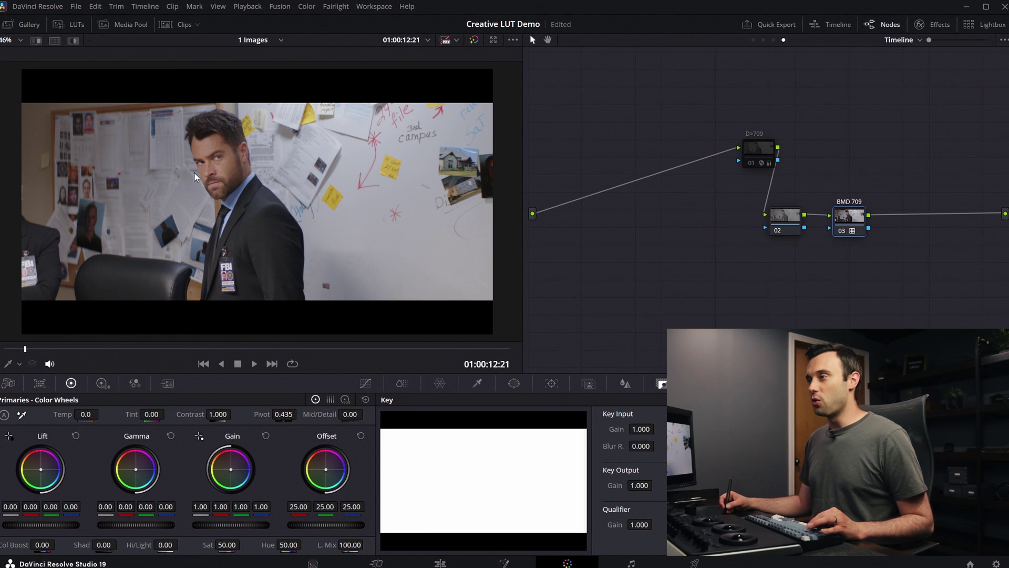
{"action": "left_click_drag", "start_coordinate": [852, 223], "coordinate": [851, 223]}
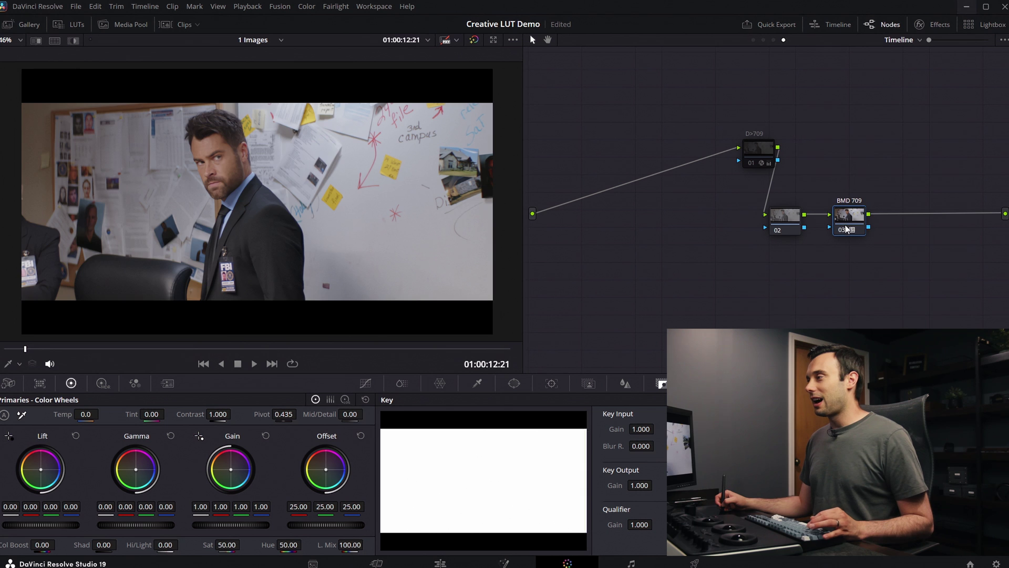
{"action": "key", "text": "ctrl+d"}
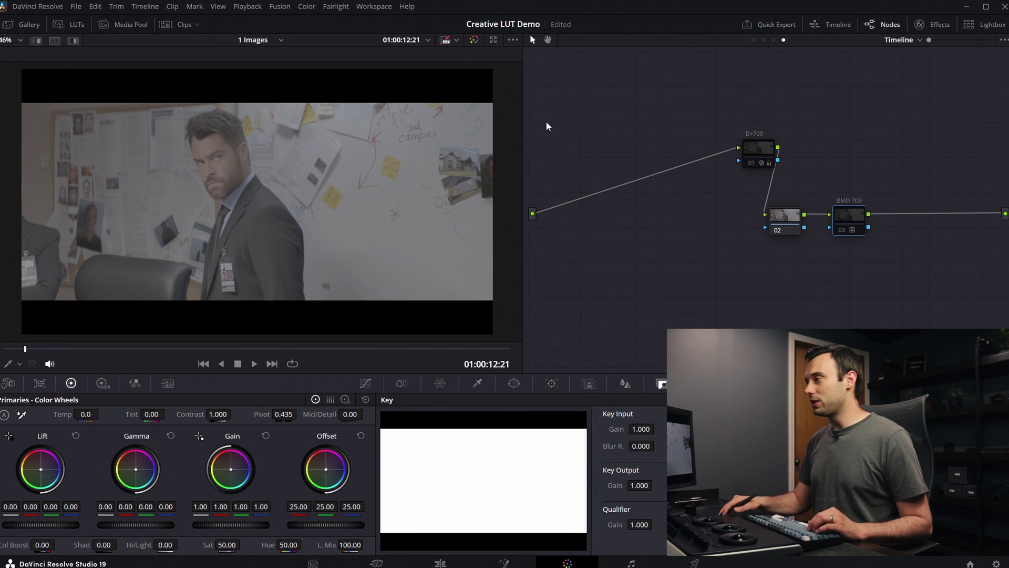
{"action": "key", "text": "alt+s"}
Apply the Film Looks Rec709 Kodak 2383 D65 LUT to node 04 and show the waveform scope
{"action": "left_click", "coordinate": [69, 24]}
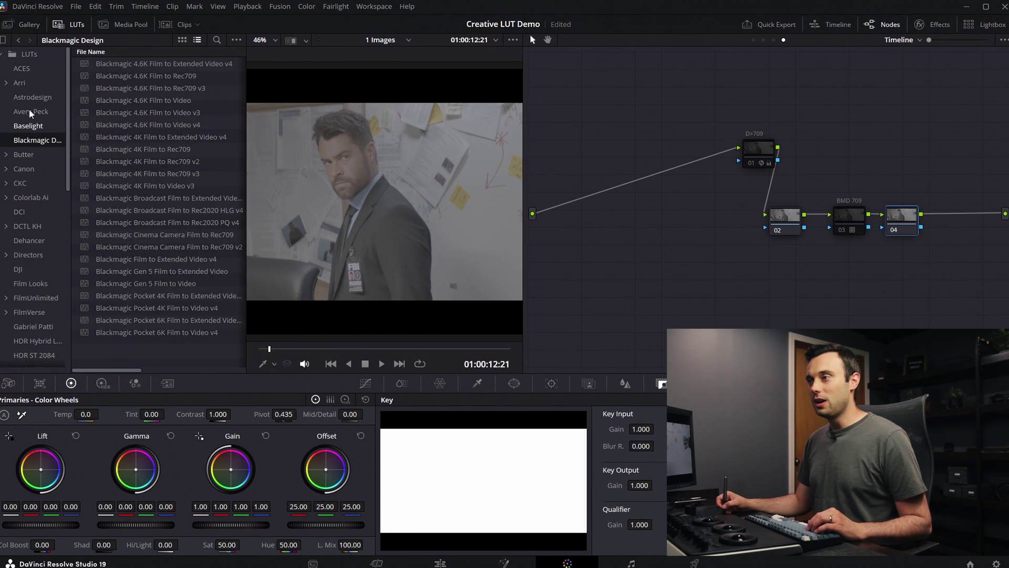
{"action": "left_click", "coordinate": [31, 283]}
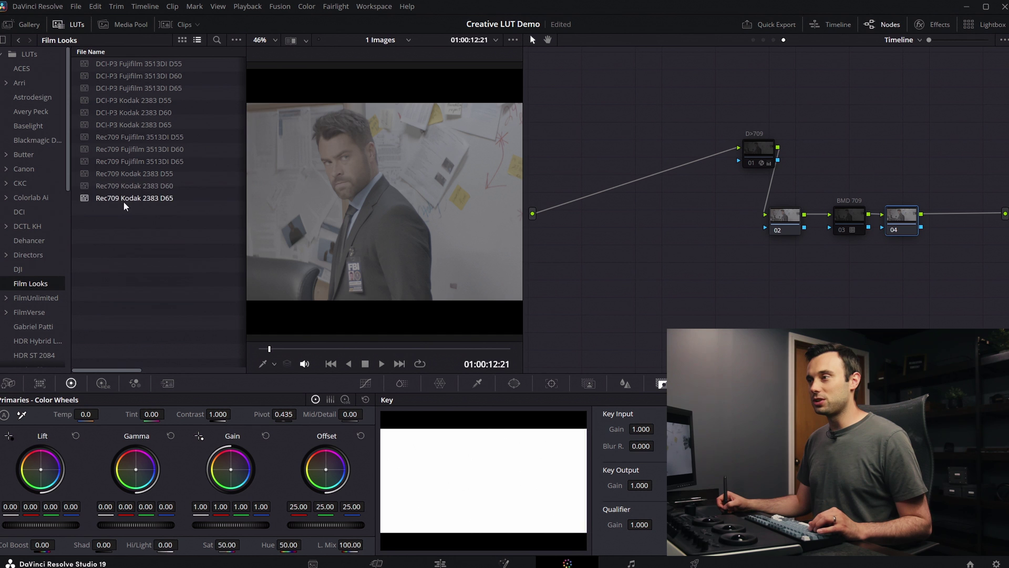
{"action": "left_click_drag", "start_coordinate": [126, 199], "coordinate": [901, 218]}
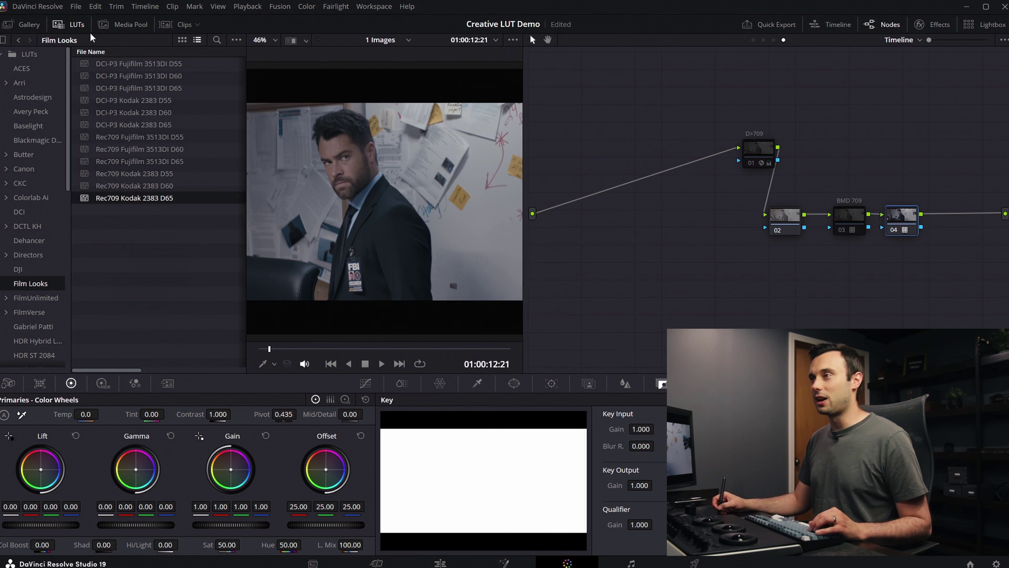
{"action": "left_click", "coordinate": [77, 24]}
{"action": "key", "text": "ctrl+shift+w"}
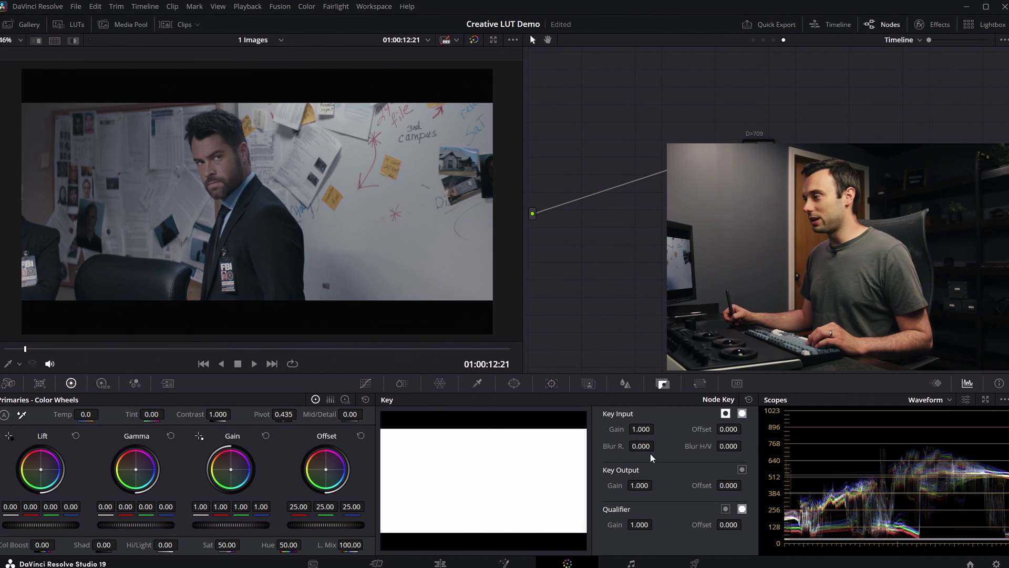
Drag the LUT node's Key Output Gain down to 0.803
{"action": "mouse_move", "coordinate": [639, 485]}
{"action": "left_mouse_down"}
{"action": "mouse_move", "coordinate": [618, 485]}
{"action": "mouse_move", "coordinate": [640, 485]}
{"action": "left_mouse_up"}
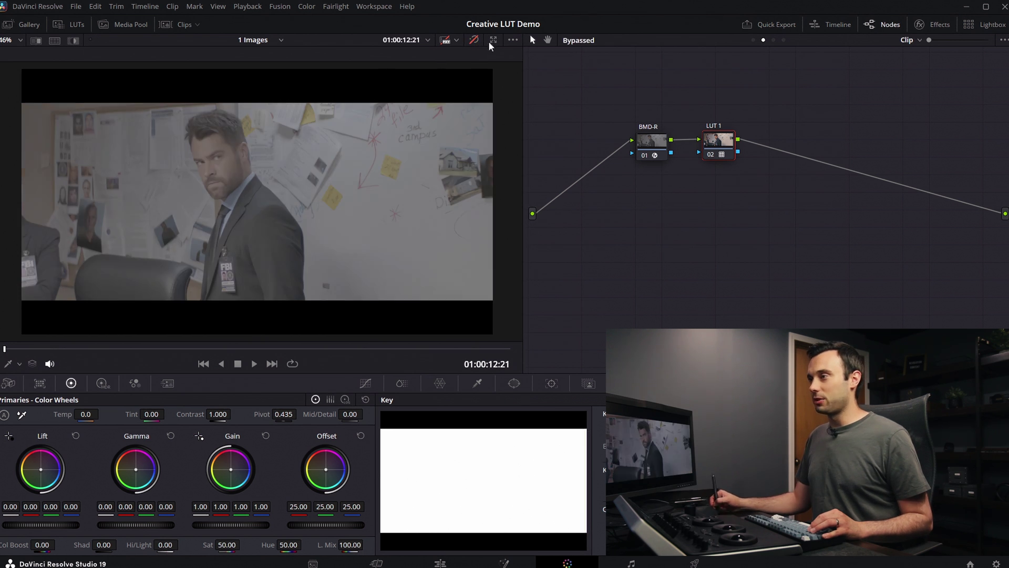
Flip back and forth between the suit and goggles clips to compare them ungraded
{"action": "key", "text": "Down"}
{"action": "key", "text": "Up"}
{"action": "key", "text": "Down"}
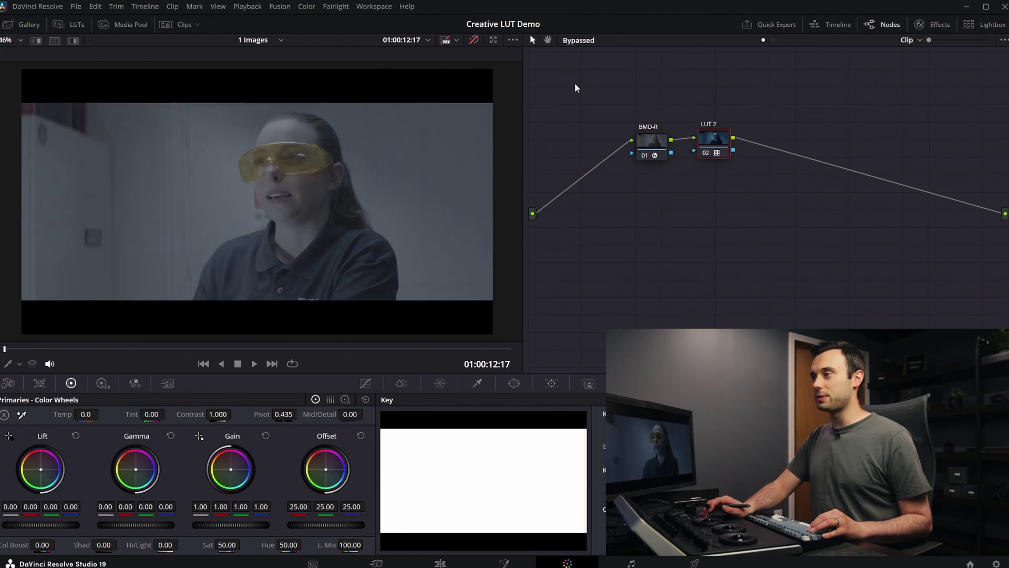
{"action": "key", "text": "Up"}
{"action": "key", "text": "Down"}
{"action": "key", "text": "Up"}
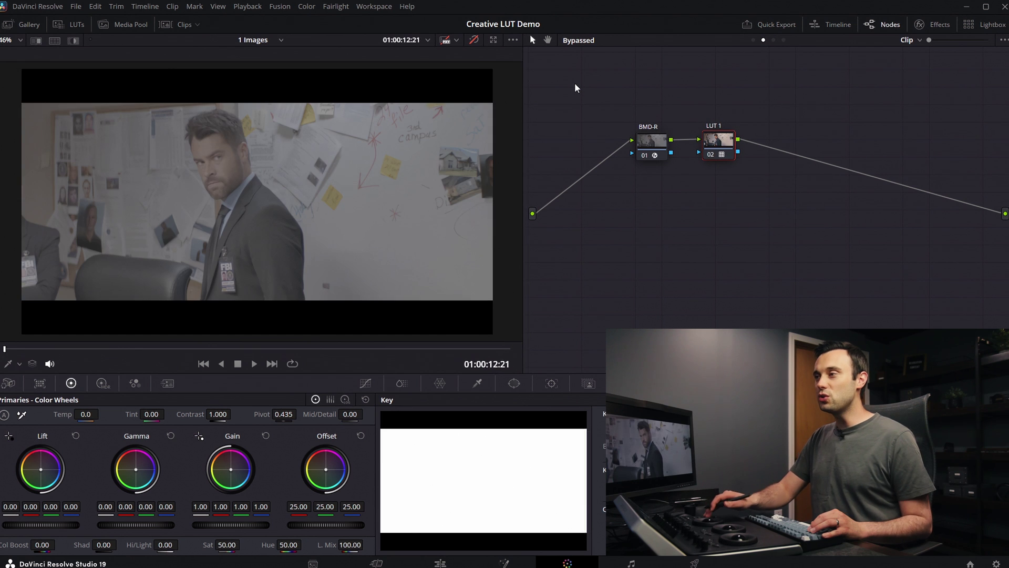
{"action": "key", "text": "Down"}
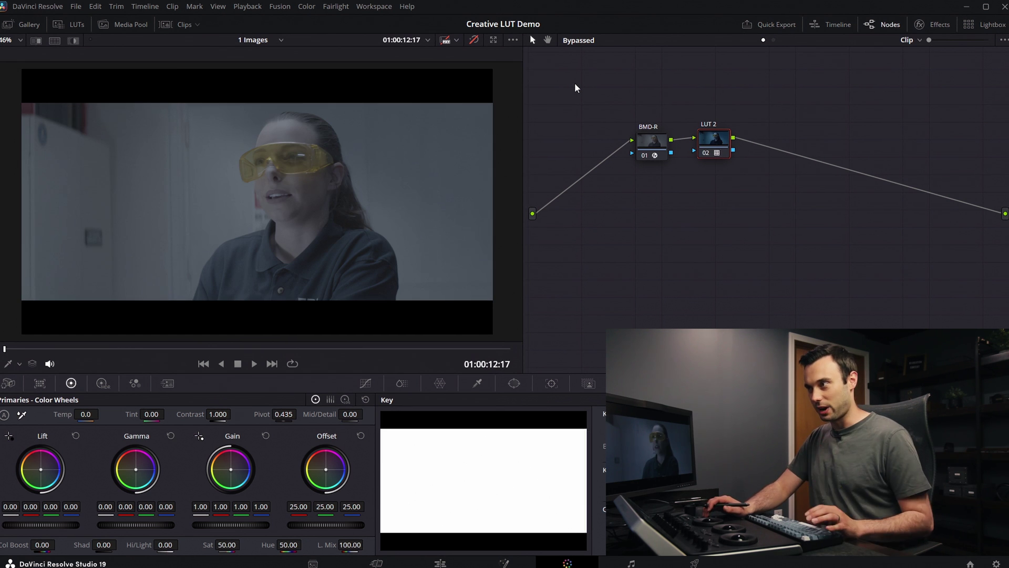
{"action": "key", "text": "Up"}
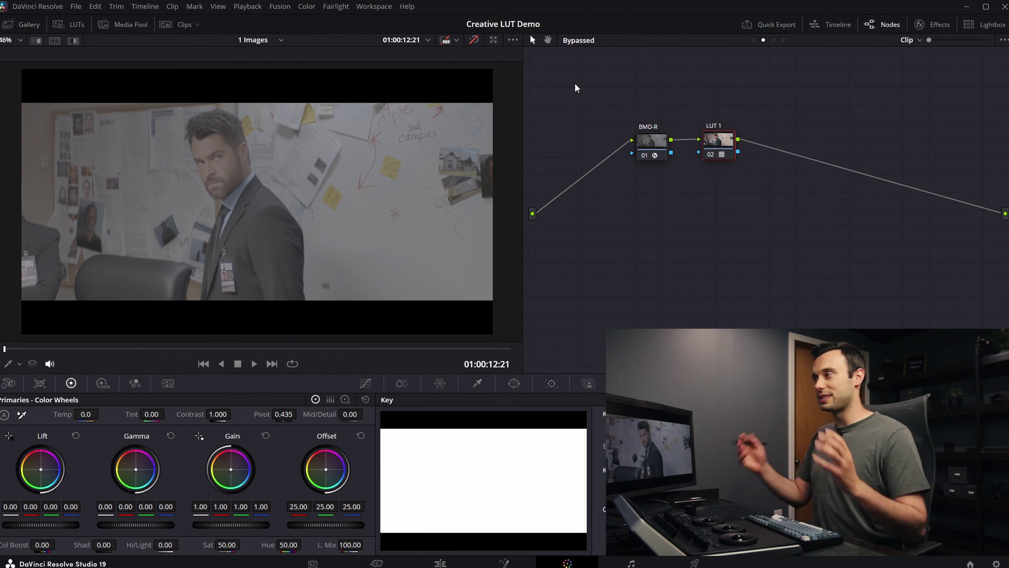
Re-enable grading in the viewer and compare the suit and goggles clips with their grades
{"action": "left_click", "coordinate": [473, 42]}
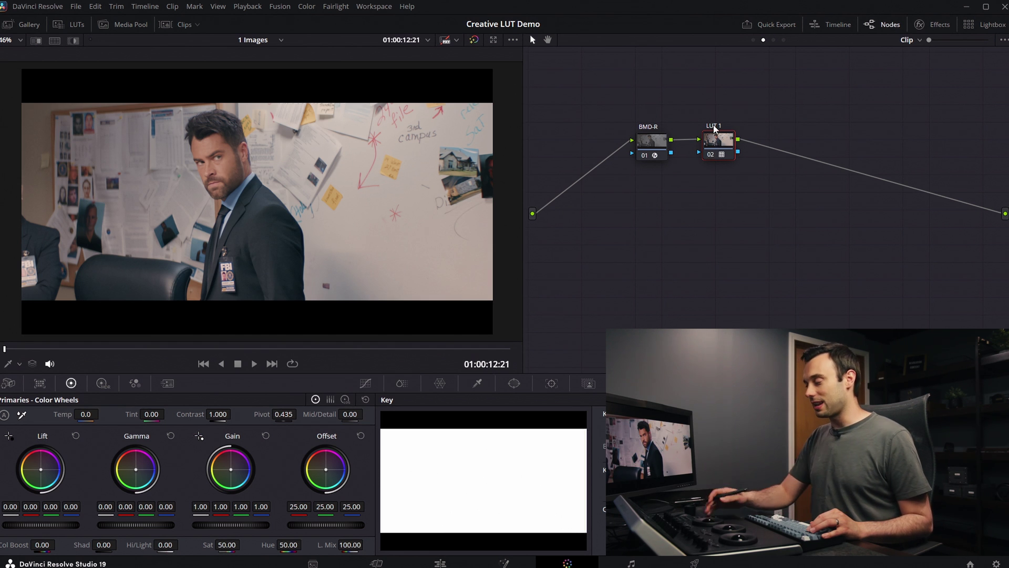
{"action": "key", "text": "Down"}
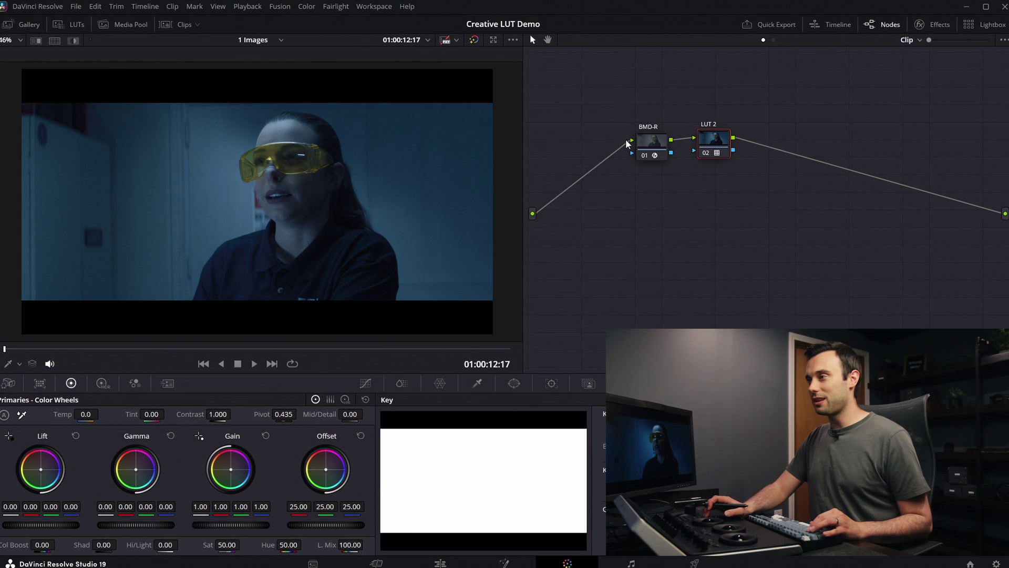
{"action": "key", "text": "Up"}
{"action": "key", "text": "Down"}
{"action": "key", "text": "Up"}
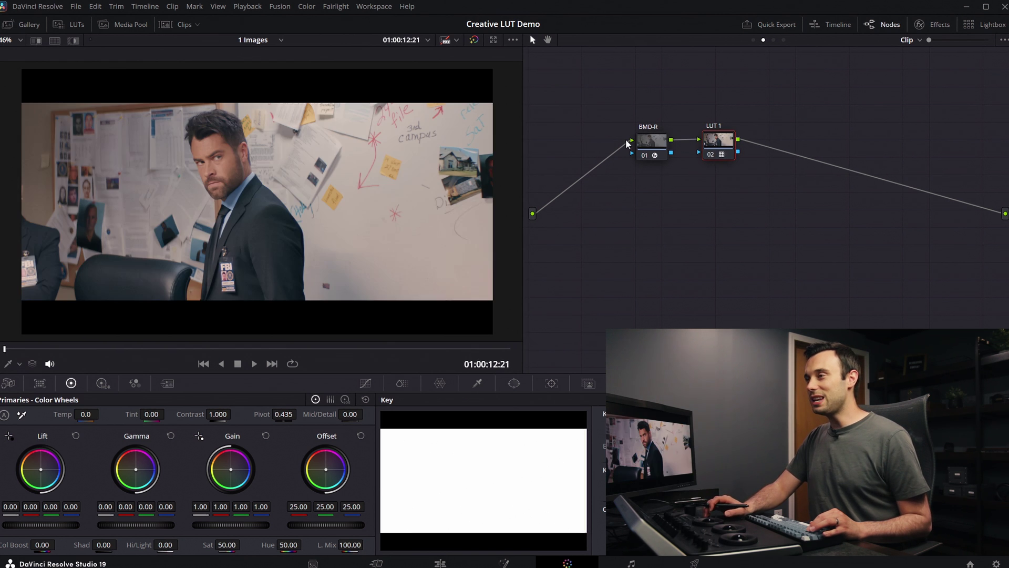
{"action": "key", "text": "Down"}
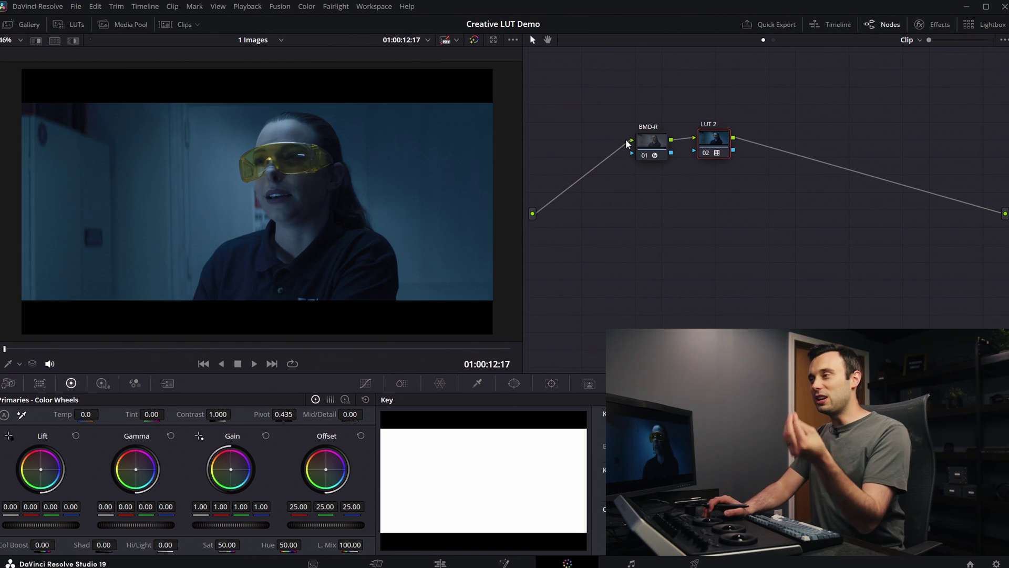
{"action": "key", "text": "Up"}
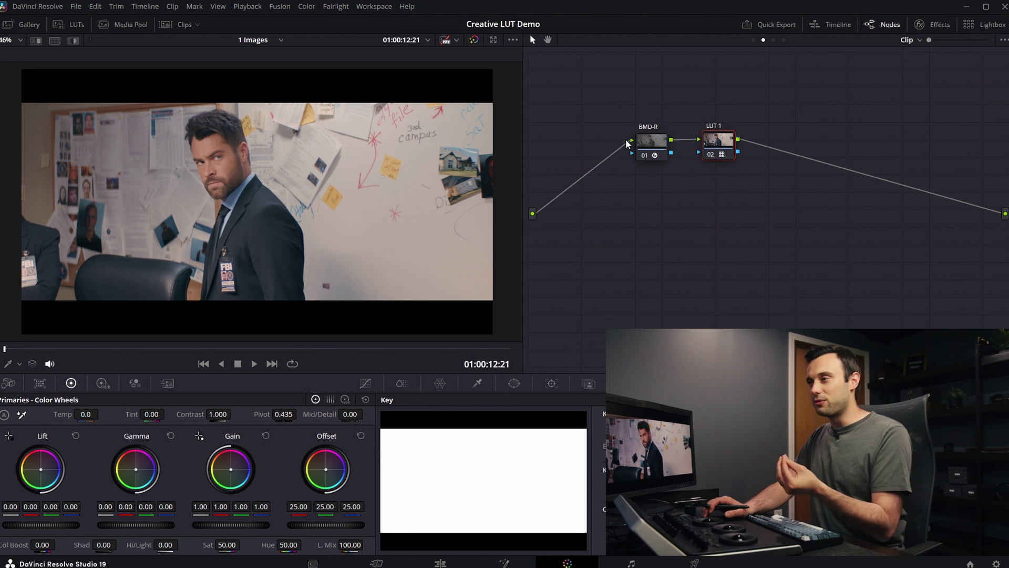
{"action": "key", "text": "Down"}
{"action": "key", "text": "Up"}
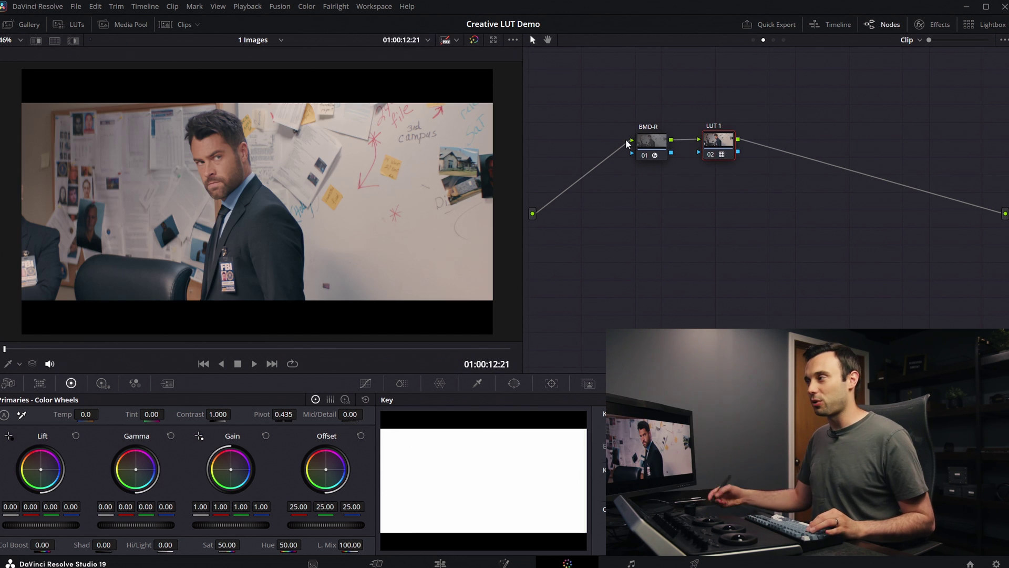
Toggle the grade off and on with Ctrl+D to compare graded and ungraded looks on both clips
{"action": "left_click_drag", "start_coordinate": [826, 209], "coordinate": [742, 142]}
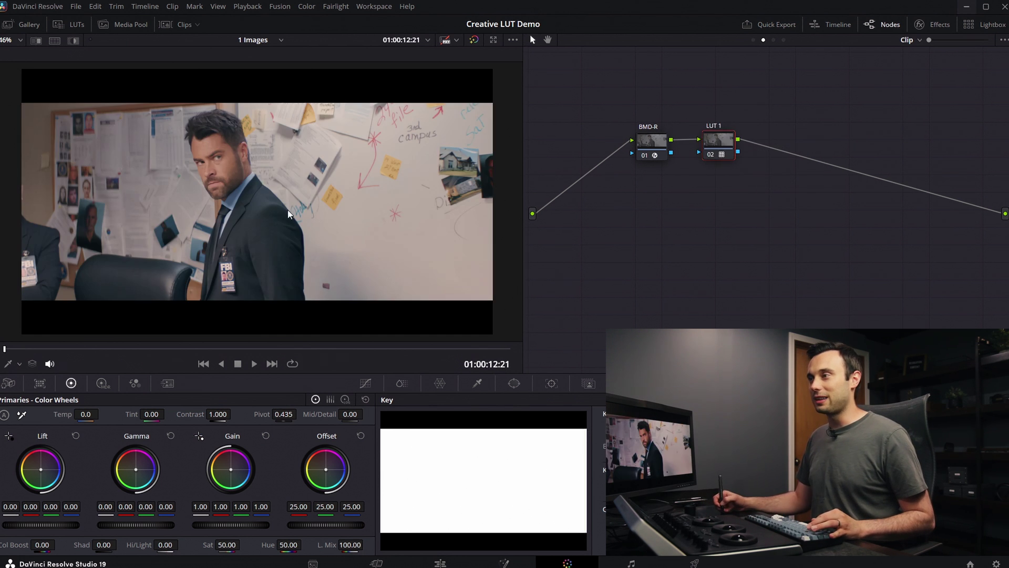
{"action": "key", "text": "ctrl+d"}
{"action": "key", "text": "ctrl+d"}
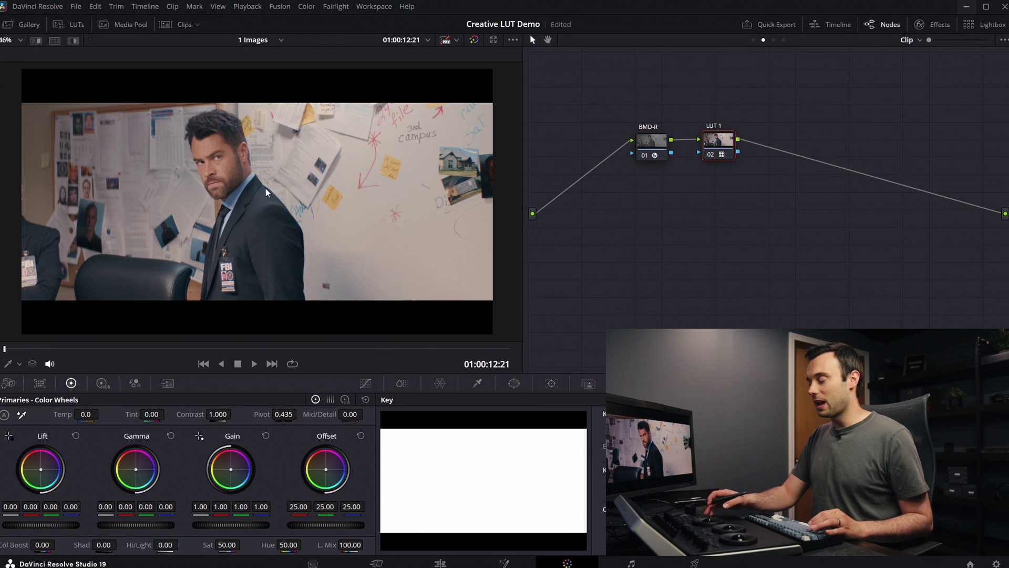
{"action": "key", "text": "Down"}
{"action": "key", "text": "ctrl+d"}
{"action": "key", "text": "ctrl+d"}
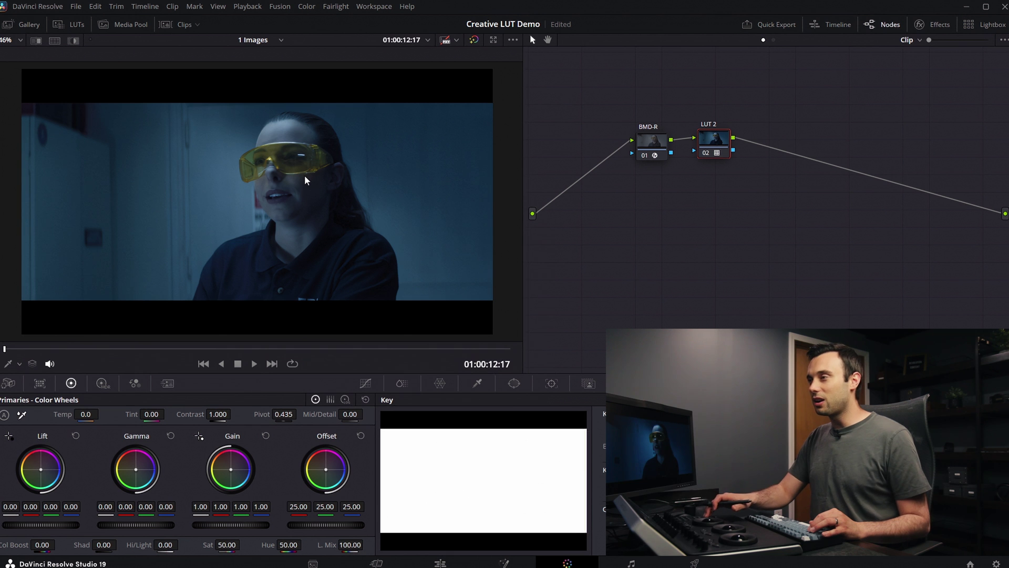
{"action": "key", "text": "Up"}
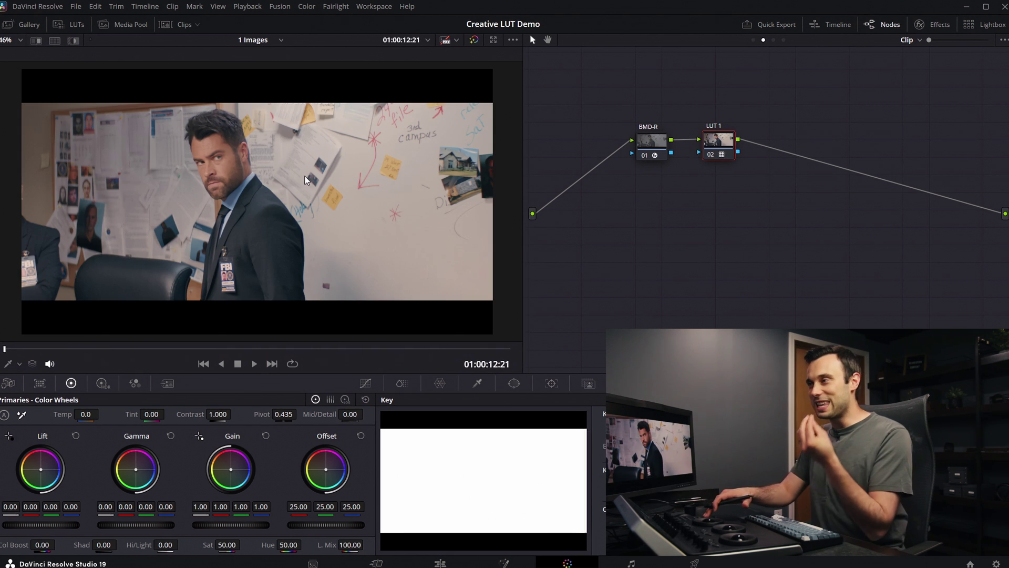
{"action": "key", "text": "Down"}
{"action": "key", "text": "Up"}
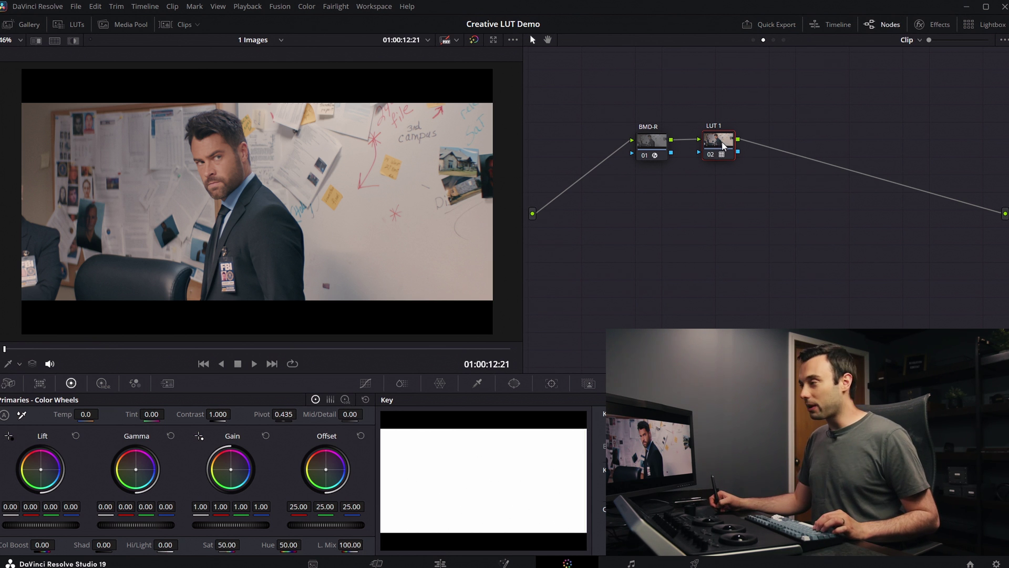
Disable LUT 2, paste the shared LUT 1 node after it, and insert an empty node before LUT 1
{"action": "left_click_drag", "start_coordinate": [719, 147], "coordinate": [720, 148]}
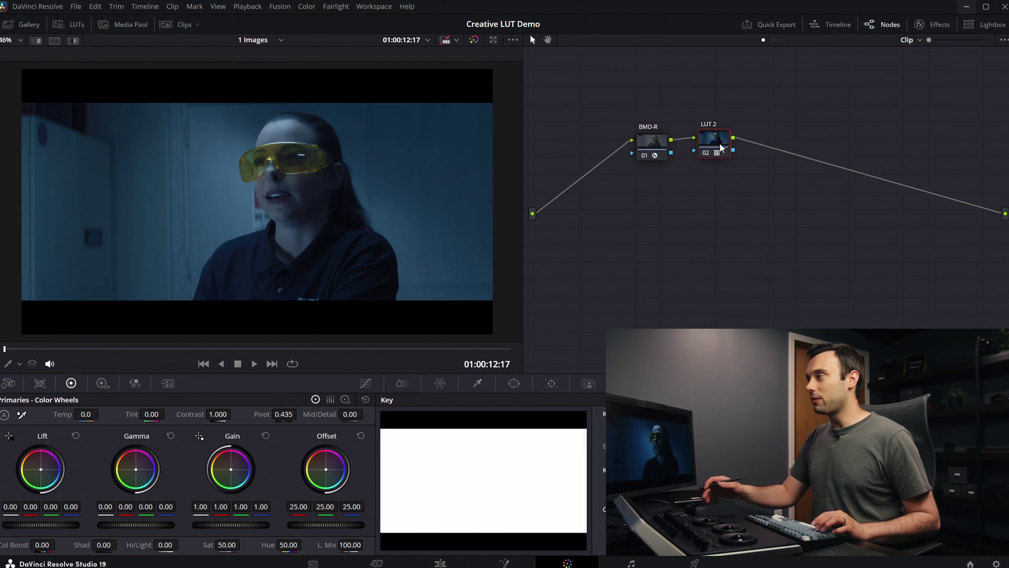
{"action": "key", "text": "ctrl+d"}
{"action": "key", "text": "ctrl+v"}
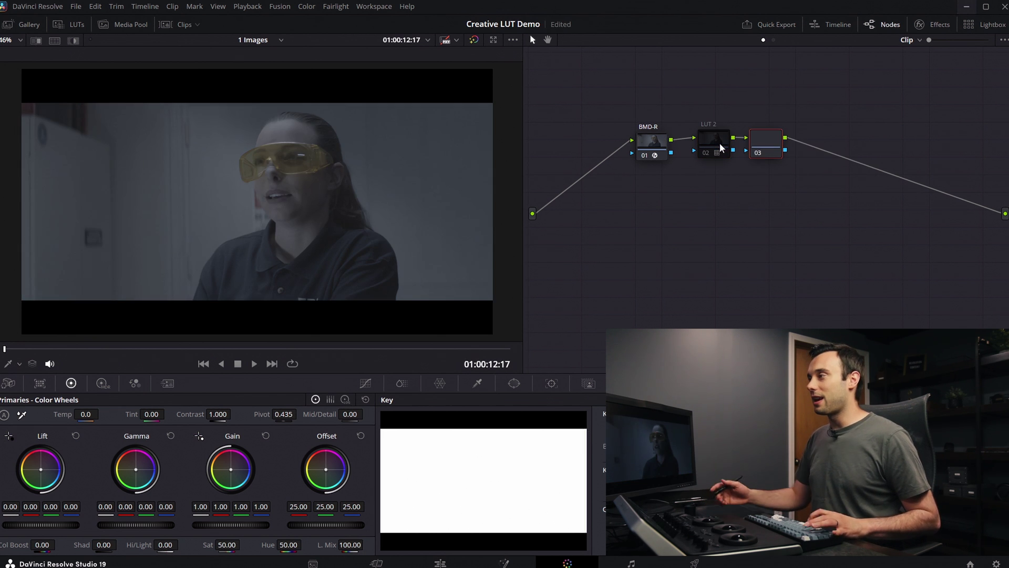
{"action": "left_click_drag", "start_coordinate": [766, 149], "coordinate": [775, 148]}
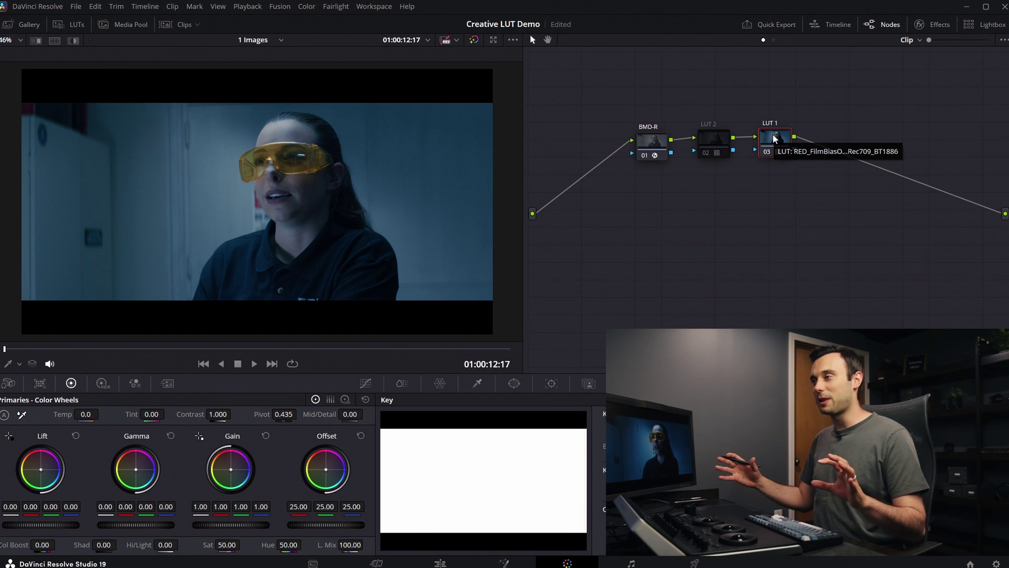
{"action": "key", "text": "shift+s"}
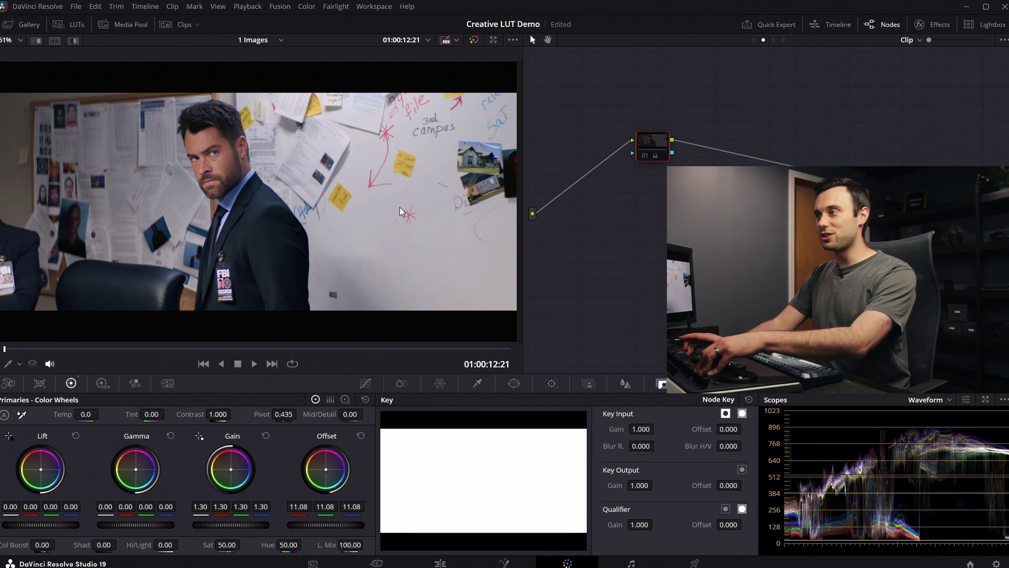
Step down to the next clip, the grey-ramp test clip
{"action": "key", "text": "Down"}
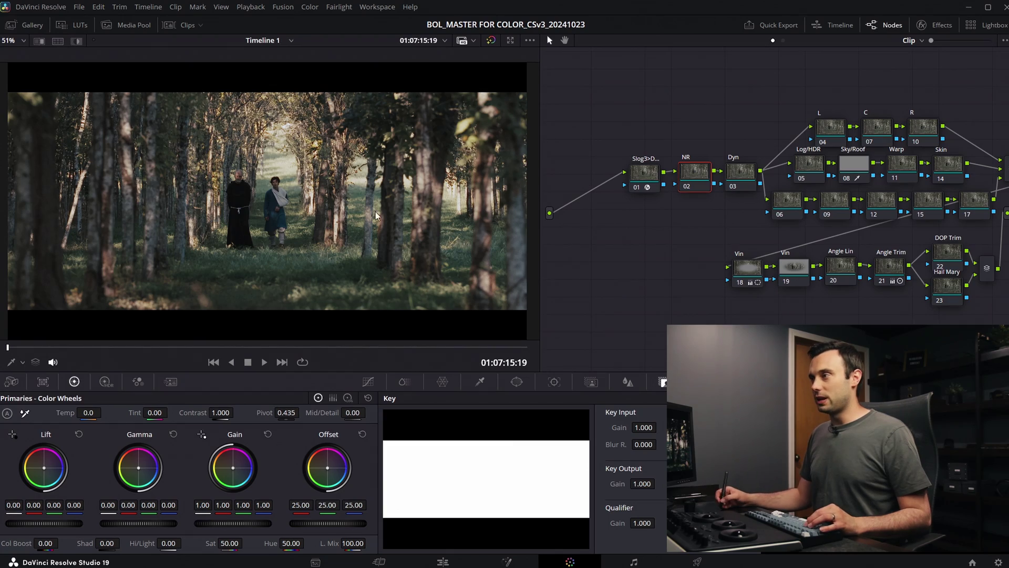
On the Media page, add BOL_Timeline Export Reference_20241023.mov to the Ref bin as an offline reference clip
{"action": "key", "text": "shift+2"}
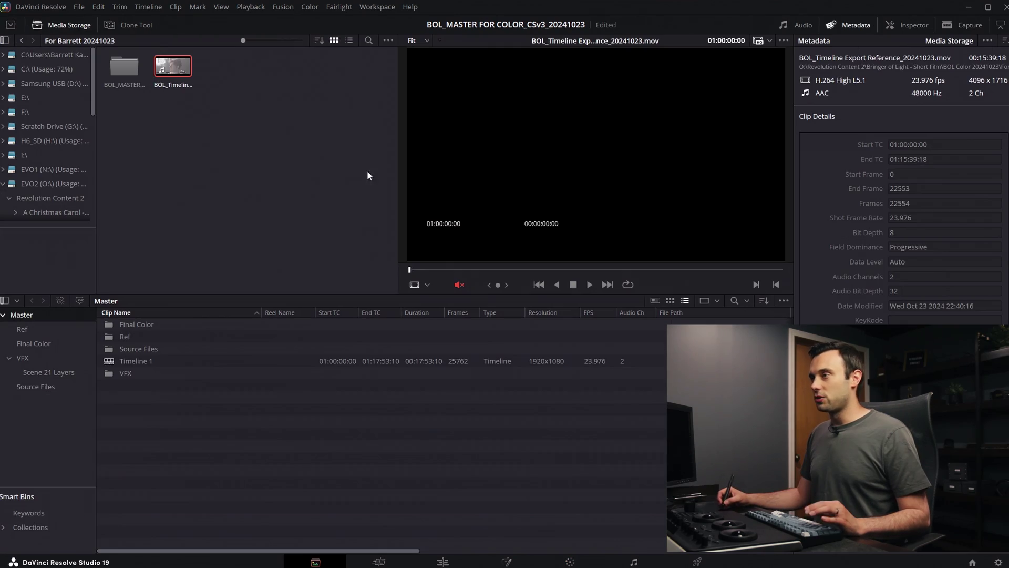
{"action": "left_click", "coordinate": [620, 269]}
{"action": "left_click", "coordinate": [271, 132]}
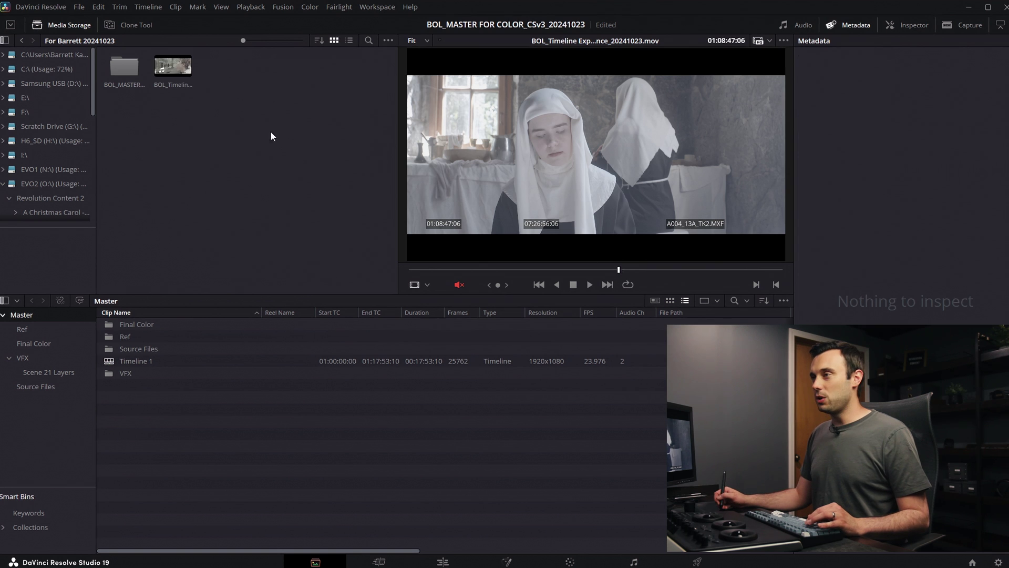
{"action": "right_click", "coordinate": [178, 67]}
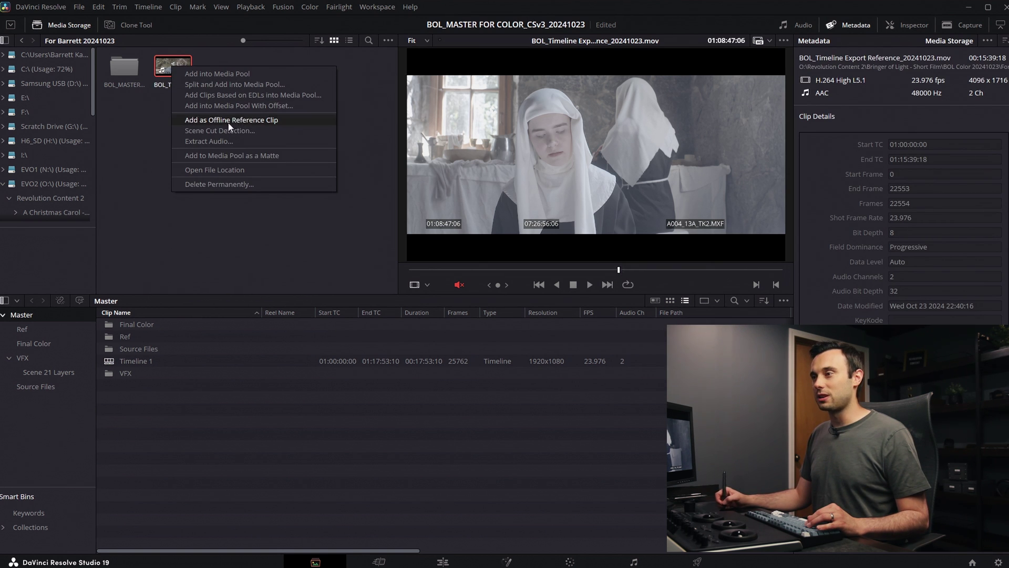
{"action": "left_click", "coordinate": [22, 329]}
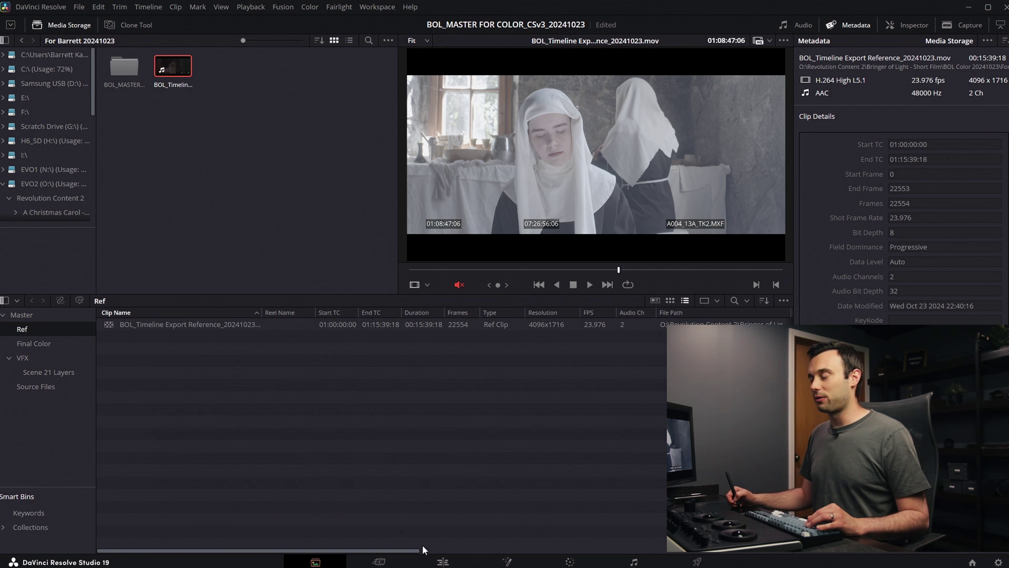
On the Edit page, link Timeline 1 to the BOL_Timeline Export Reference_20241023.mov offline reference clip
{"action": "left_click", "coordinate": [444, 563]}
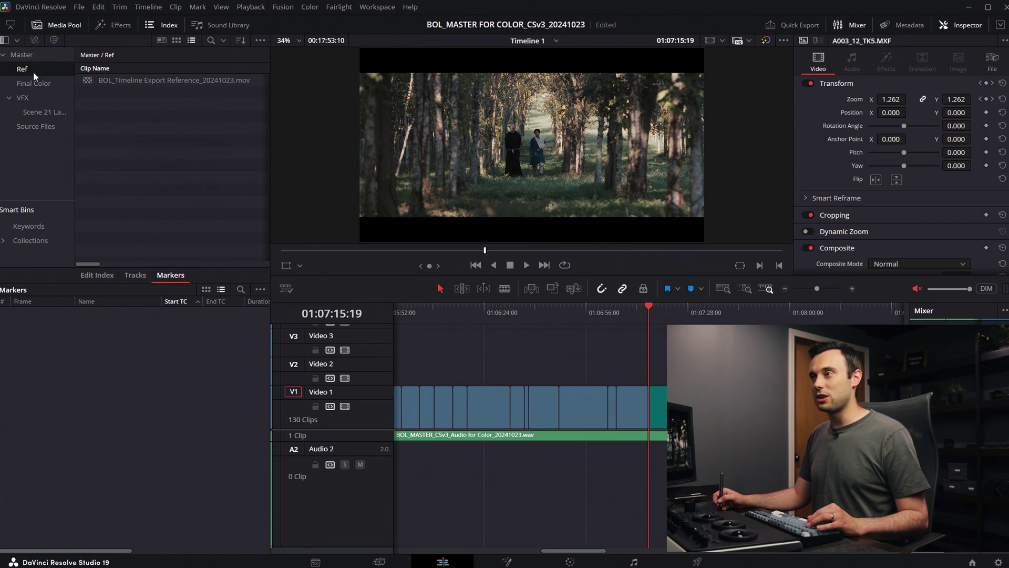
{"action": "left_click", "coordinate": [28, 58]}
{"action": "right_click", "coordinate": [87, 117]}
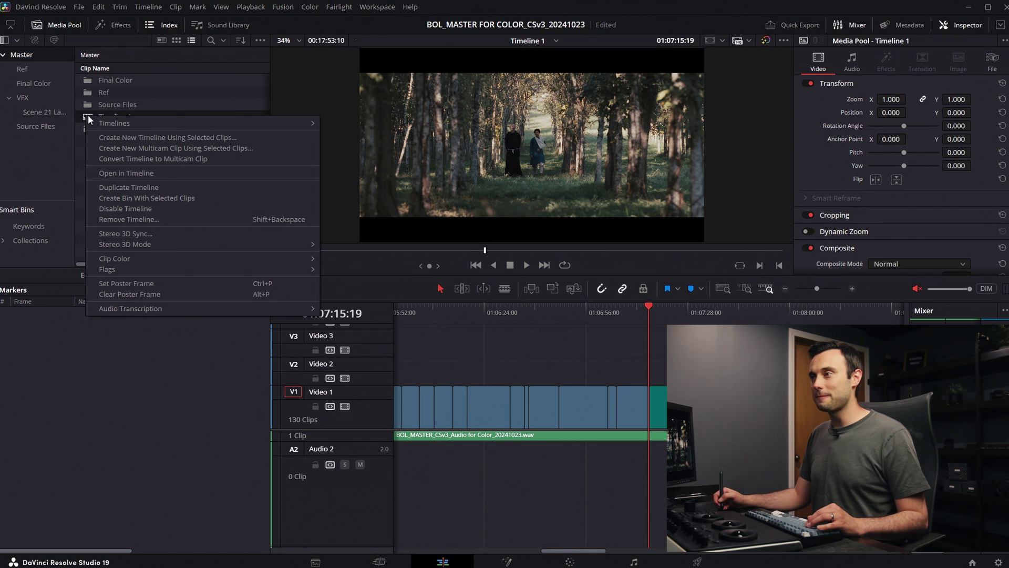
{"action": "mouse_move", "coordinate": [182, 128]}
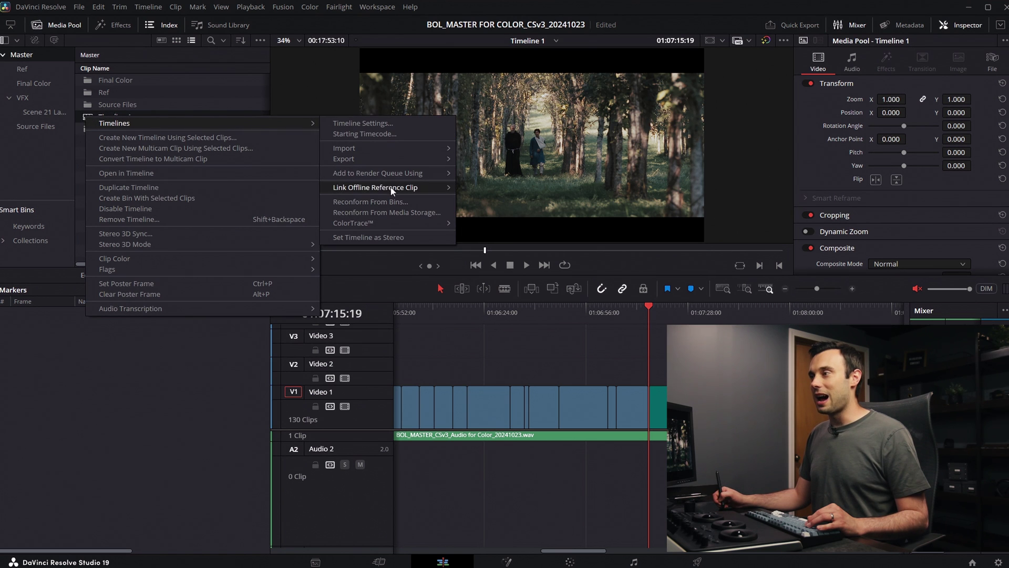
{"action": "mouse_move", "coordinate": [382, 188]}
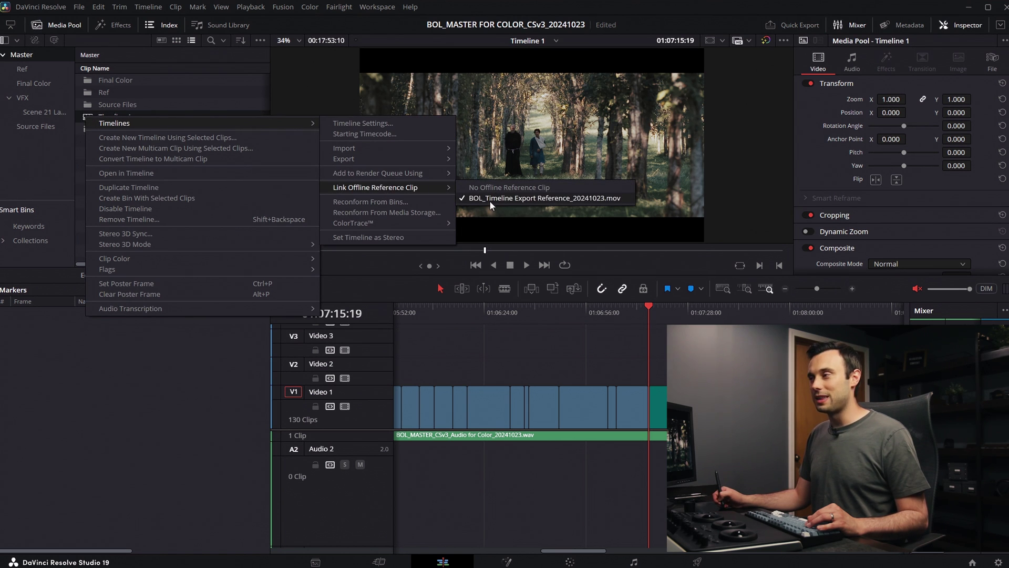
{"action": "left_click", "coordinate": [608, 359]}
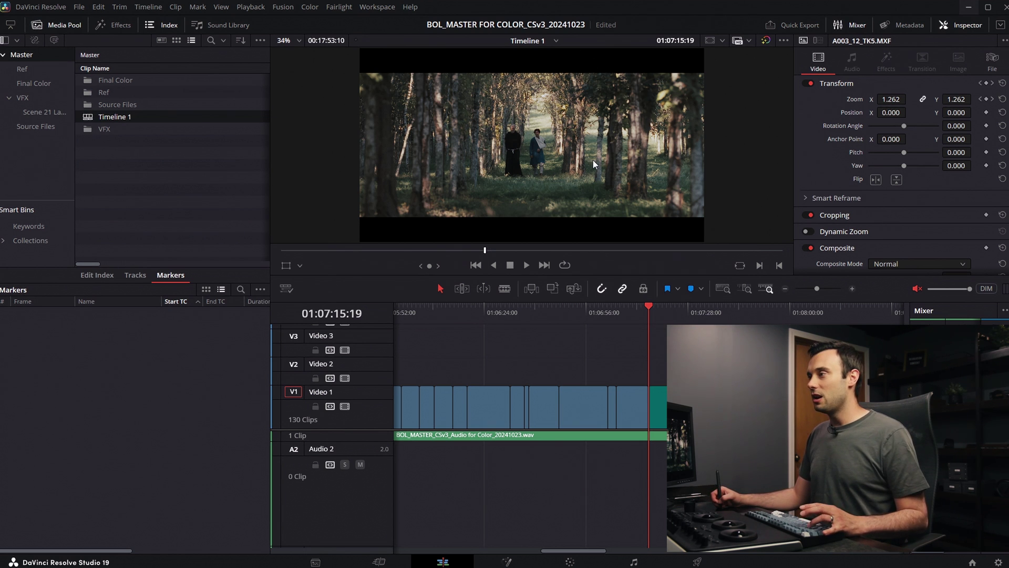
{"action": "key", "text": "alt+w"}
Reposition the wipe divider and scrub the timeline comparing shots against the reference
{"action": "left_click_drag", "start_coordinate": [548, 163], "coordinate": [446, 166]}
{"action": "left_click_drag", "start_coordinate": [586, 167], "coordinate": [539, 176]}
{"action": "left_click", "coordinate": [530, 320]}
{"action": "left_click_drag", "start_coordinate": [538, 331], "coordinate": [695, 326]}
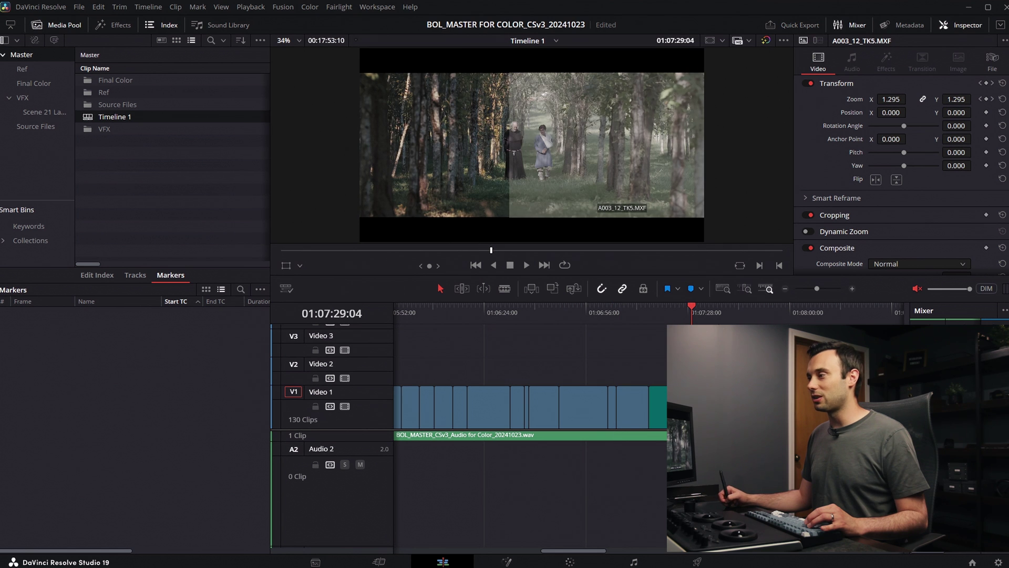
Try a 2.685 zoom on the selected clip, undo it, then step through shots back to the rocky stream
{"action": "left_click", "coordinate": [684, 407]}
{"action": "left_click_drag", "start_coordinate": [883, 101], "coordinate": [946, 101]}
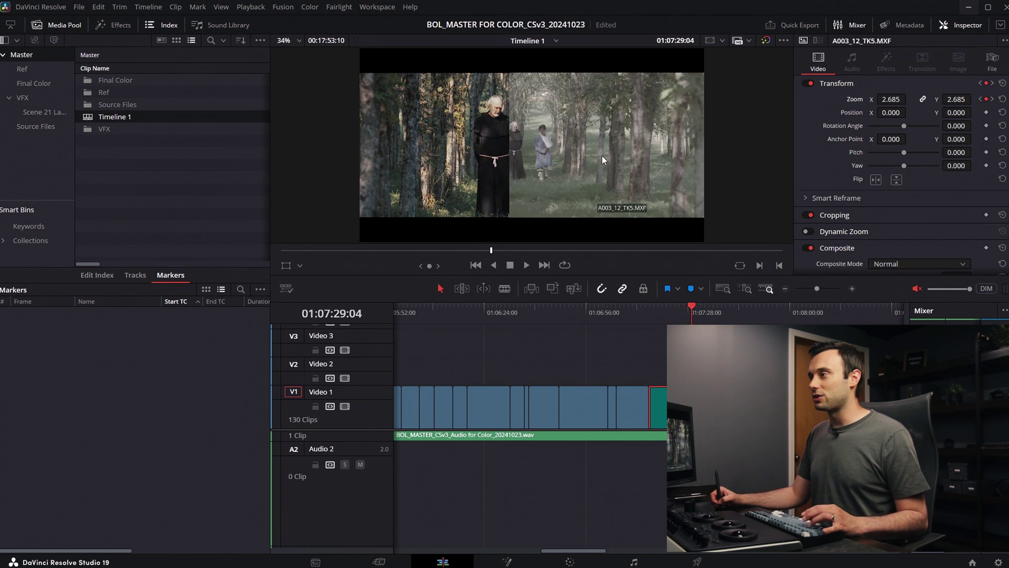
{"action": "key", "text": "ctrl+z"}
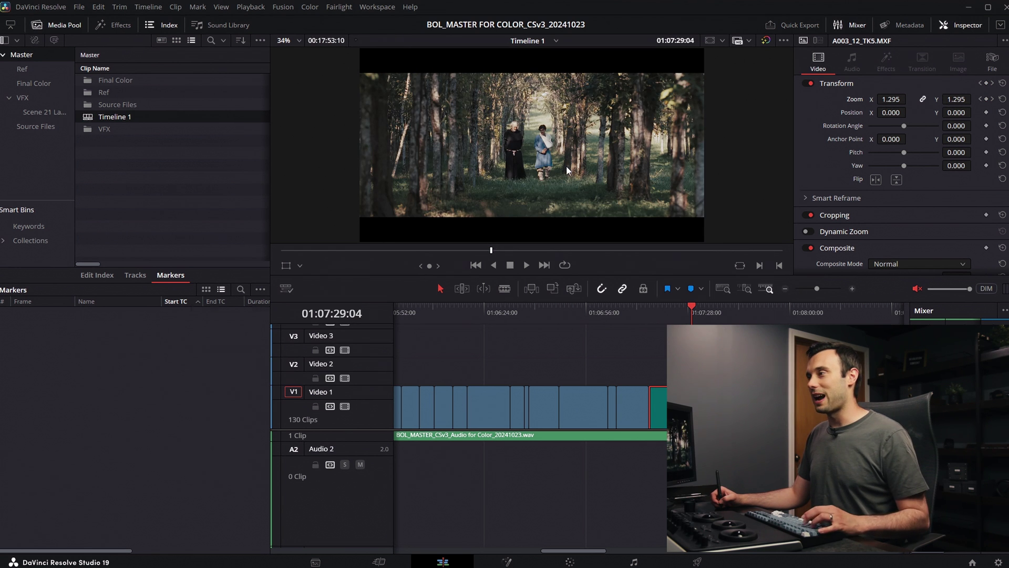
{"action": "key", "text": "ctrl+shift+z"}
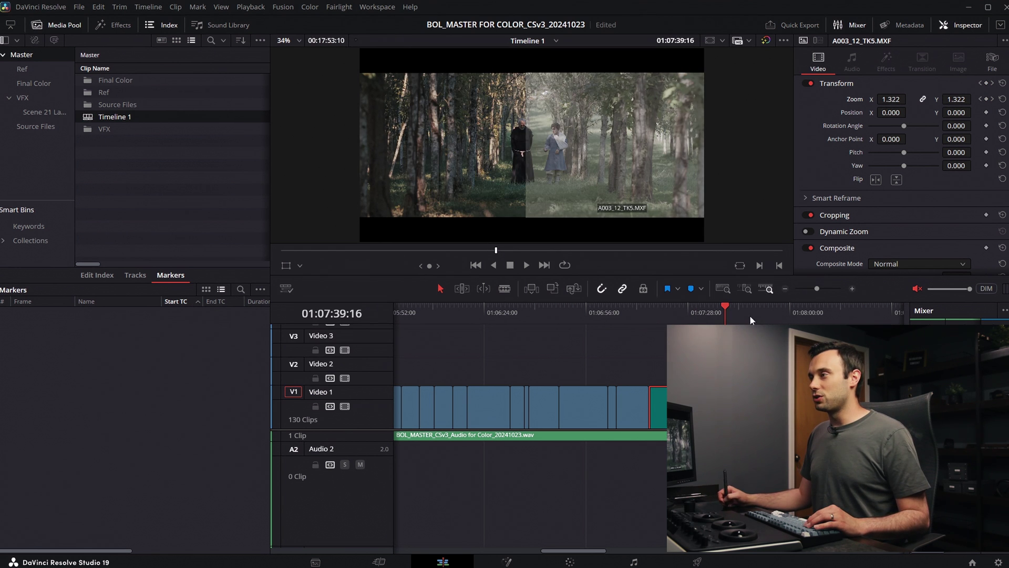
{"action": "key", "text": "Down"}
{"action": "key", "text": "Down"}
{"action": "key", "text": "Down"}
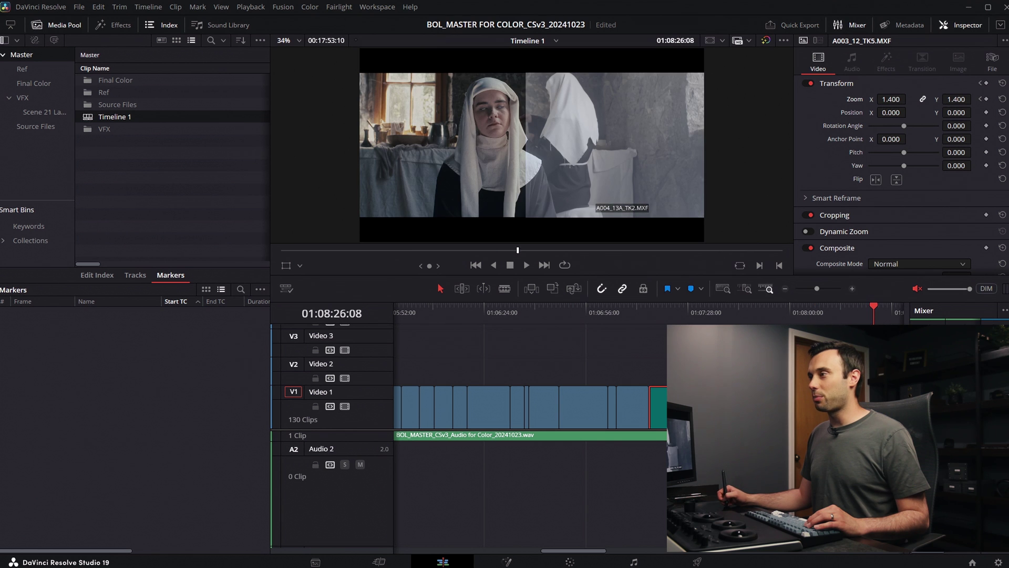
{"action": "left_click_drag", "start_coordinate": [559, 320], "coordinate": [466, 321]}
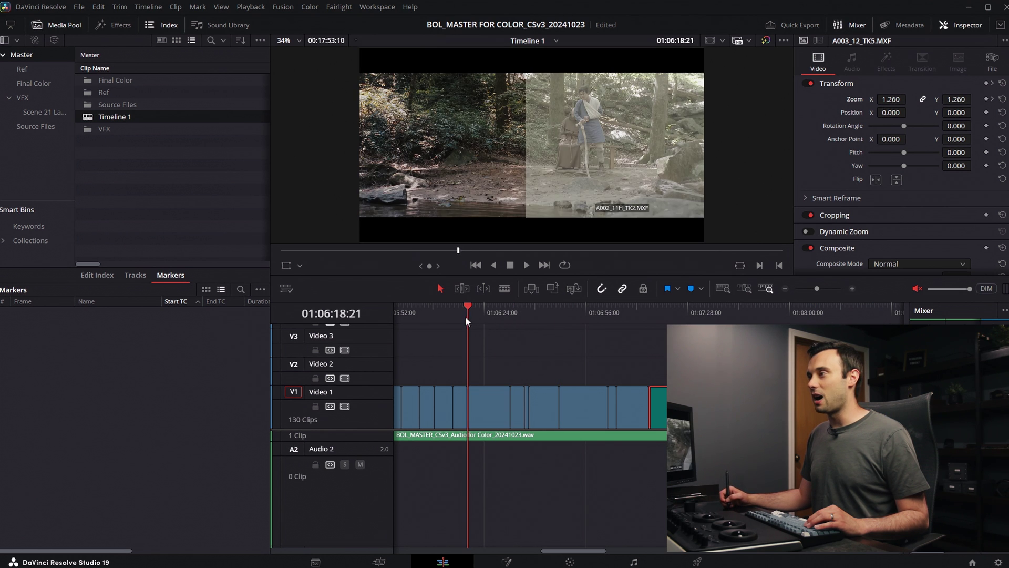